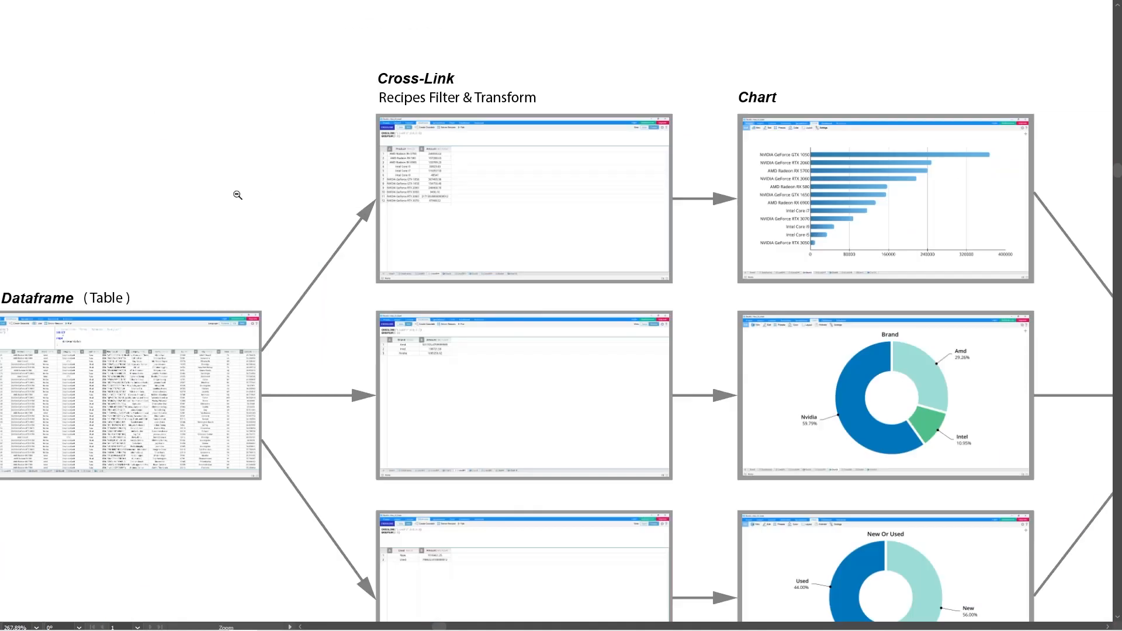
# Examine the workflow diagram's cross-link stage, including the brand cross-link's CROSSLINK and GROUPSUM formula
pyautogui.scroll(-5, 238, 193)
pyautogui.scroll(2, 384, 199)
pyautogui.moveTo(386, 177); pyautogui.dragTo(570, 176)
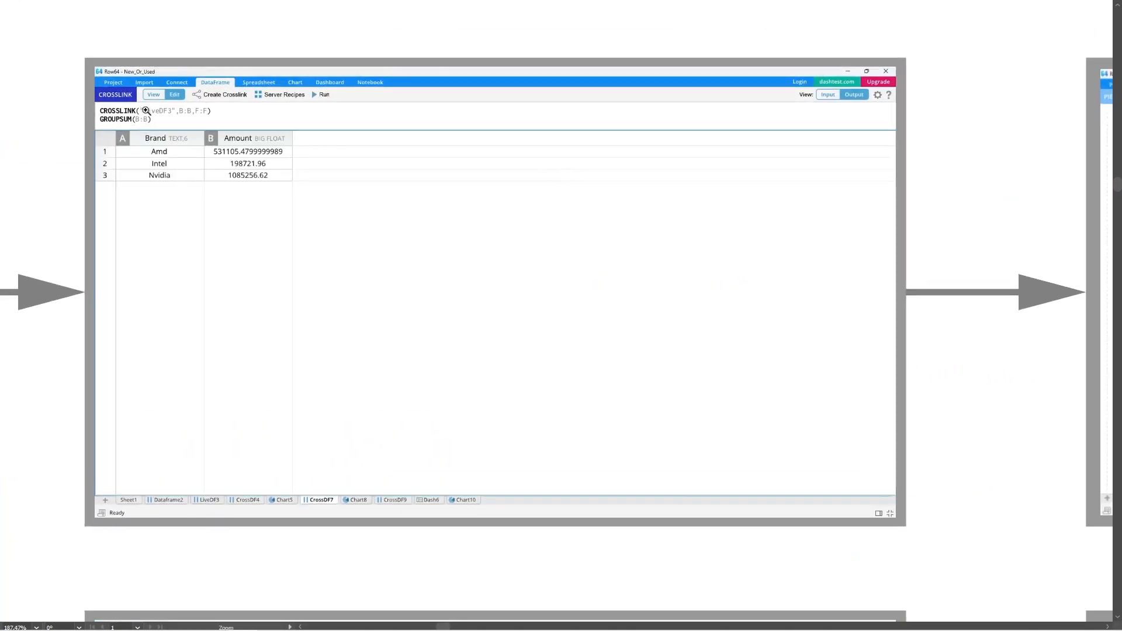
pyautogui.moveTo(150, 111); pyautogui.dragTo(258, 135)
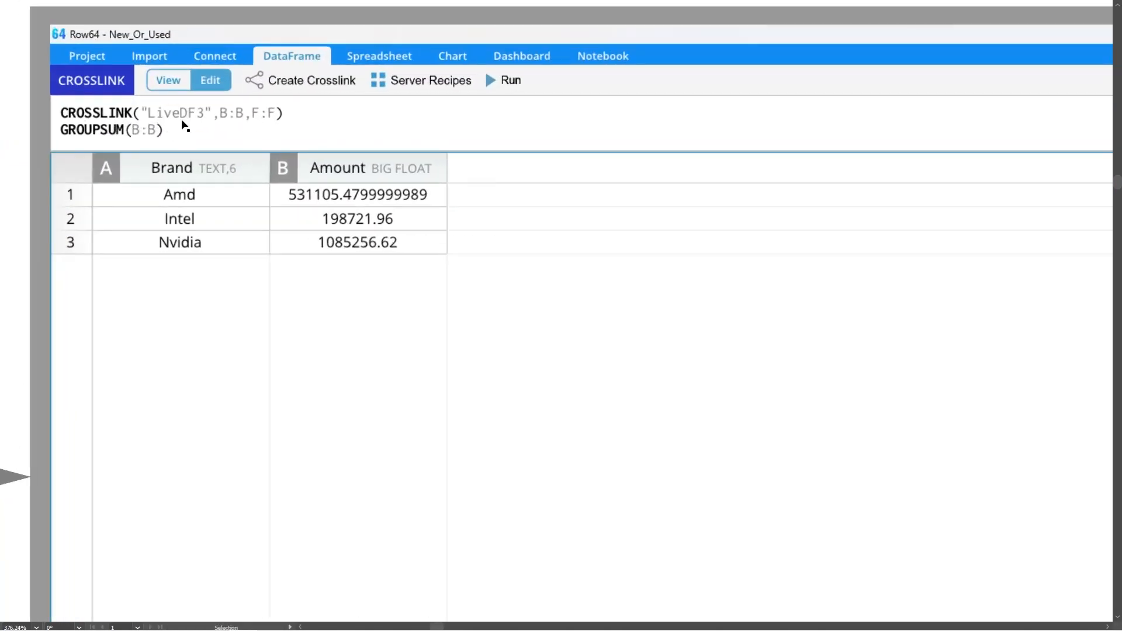
pyautogui.moveTo(666, 219); pyautogui.dragTo(488, 234)
pyautogui.moveTo(635, 390); pyautogui.dragTo(374, 176)
pyautogui.moveTo(408, 143); pyautogui.dragTo(434, 235)
pyautogui.moveTo(382, 168); pyautogui.dragTo(578, 174)
pyautogui.moveTo(739, 173); pyautogui.dragTo(573, 190)
pyautogui.moveTo(857, 188); pyautogui.dragTo(317, 264)
pyautogui.moveTo(651, 161); pyautogui.dragTo(577, 212)
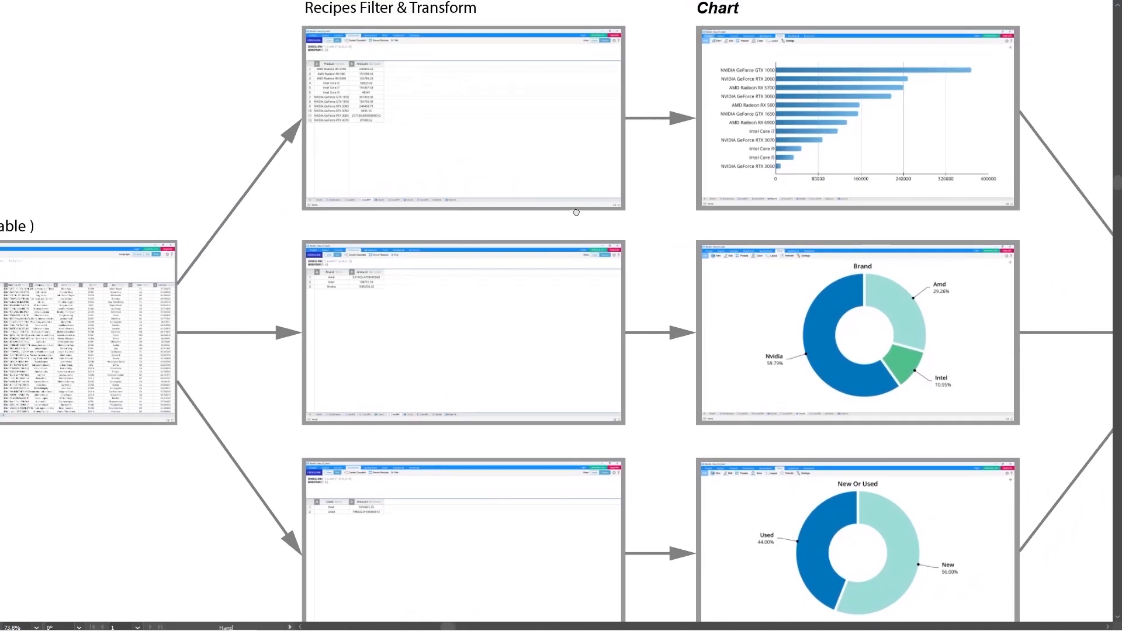
# Examine the diagram's three charts and the dashboard that combines them
pyautogui.moveTo(889, 74); pyautogui.dragTo(670, 153)
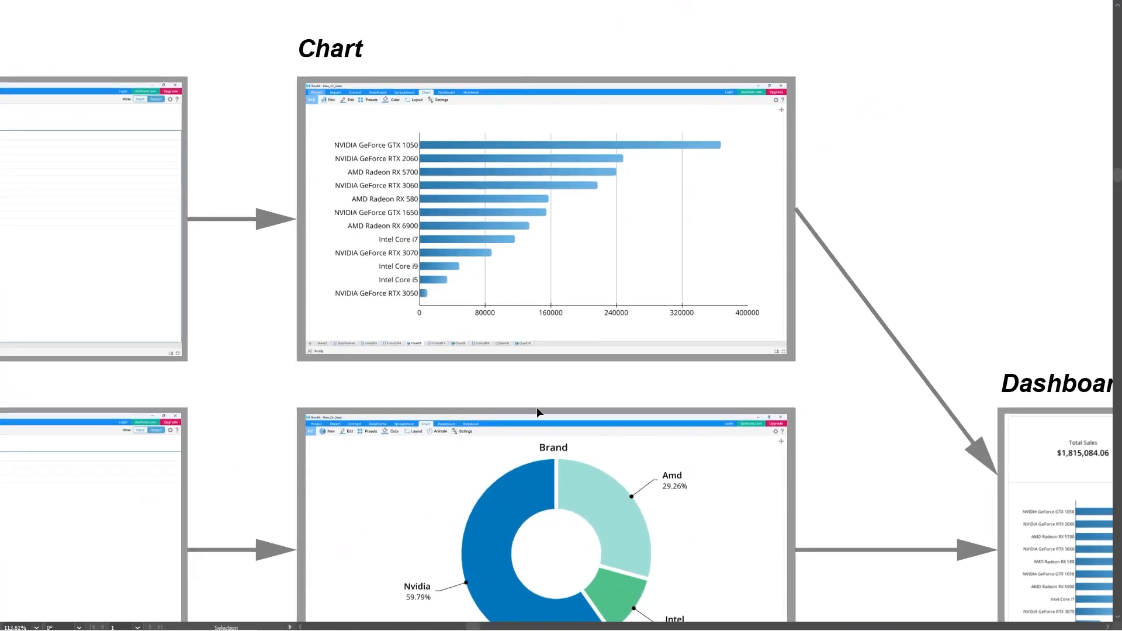
pyautogui.moveTo(536, 412); pyautogui.dragTo(527, 283)
pyautogui.moveTo(537, 491); pyautogui.dragTo(535, 346)
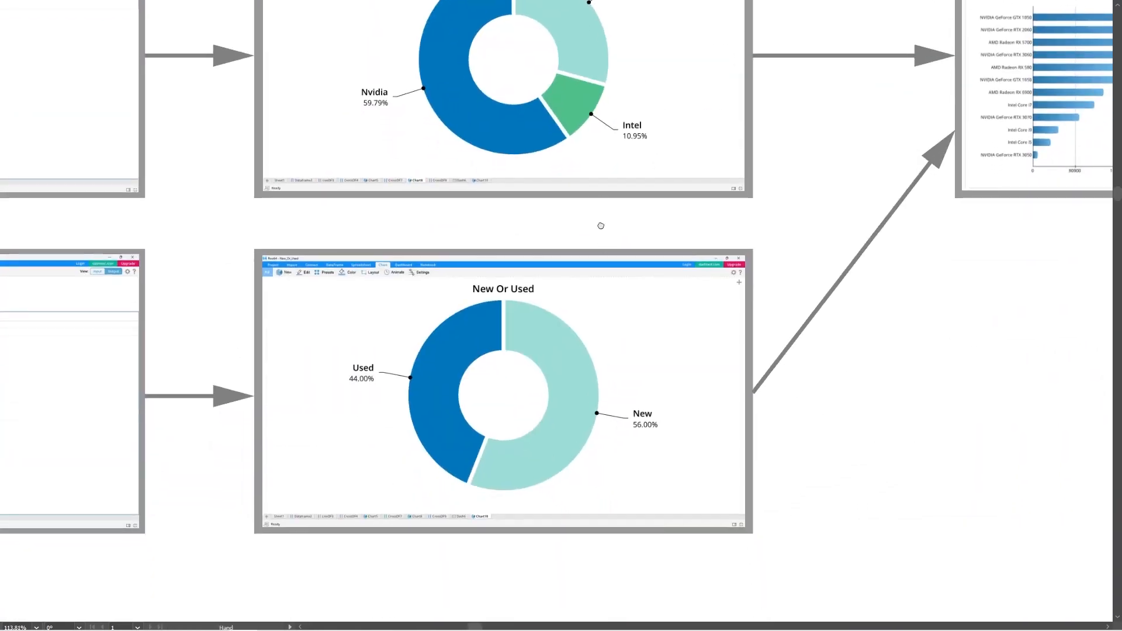
pyautogui.moveTo(601, 225); pyautogui.dragTo(481, 370)
pyautogui.moveTo(662, 232); pyautogui.dragTo(591, 234)
pyautogui.moveTo(759, 184); pyautogui.dragTo(412, 278)
pyautogui.moveTo(631, 266); pyautogui.dragTo(776, 264)
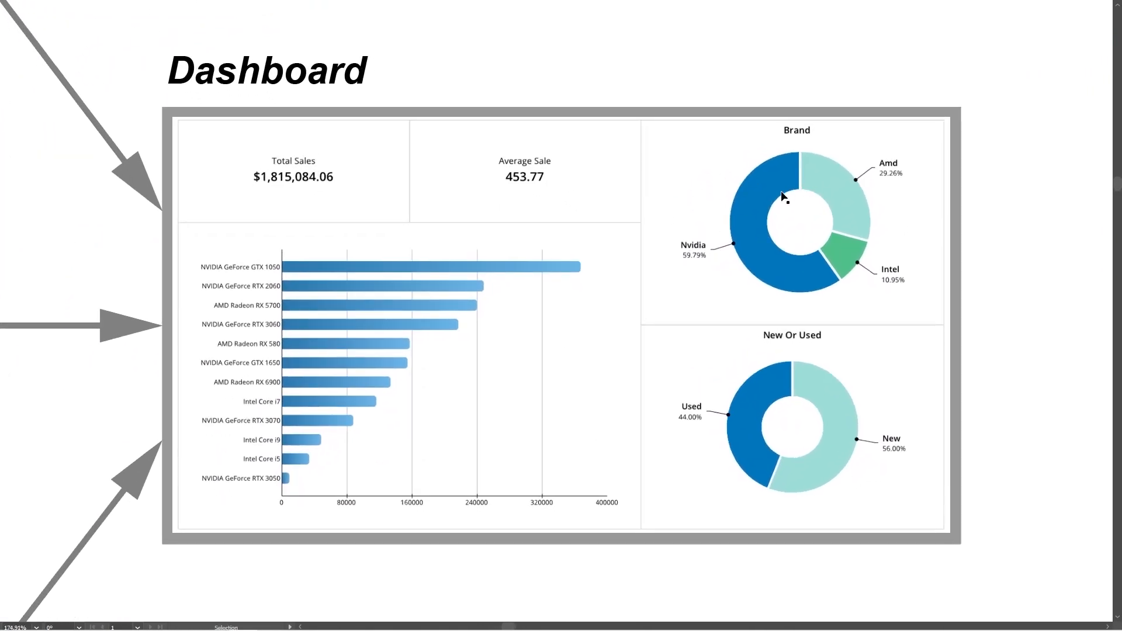
pyautogui.moveTo(690, 240); pyautogui.dragTo(650, 251)
pyautogui.moveTo(650, 251); pyautogui.dragTo(626, 264)
pyautogui.scroll(2, 625, 264)
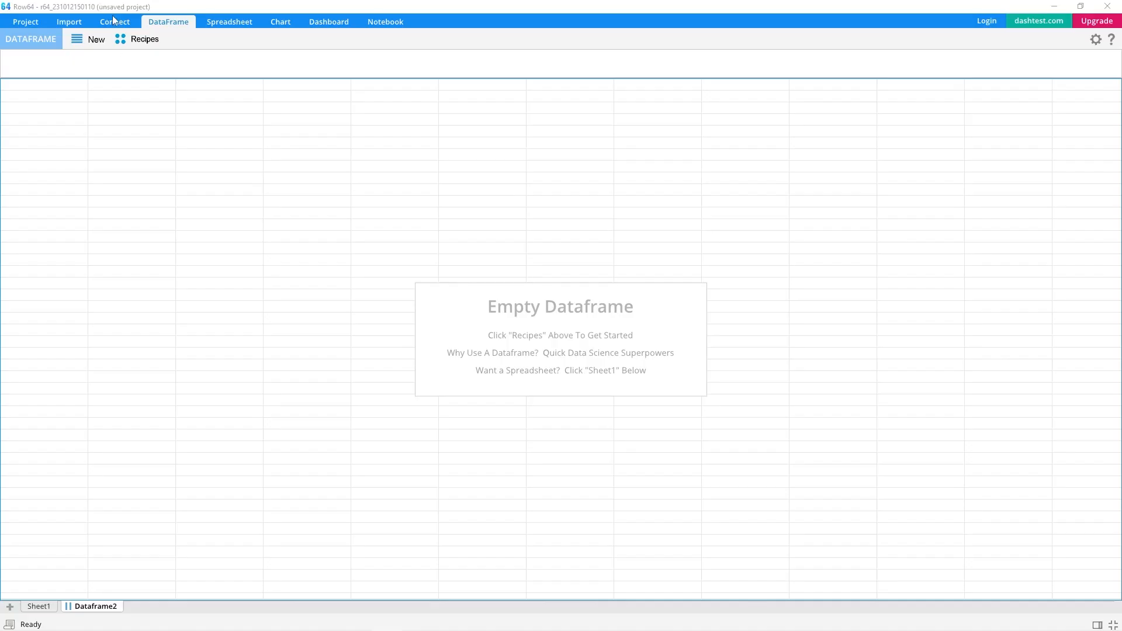
# Switch to Row64 and create a live dataframe from the HardwareSales table in Row64/Examples
pyautogui.click(114, 21)
pyautogui.click(143, 38)
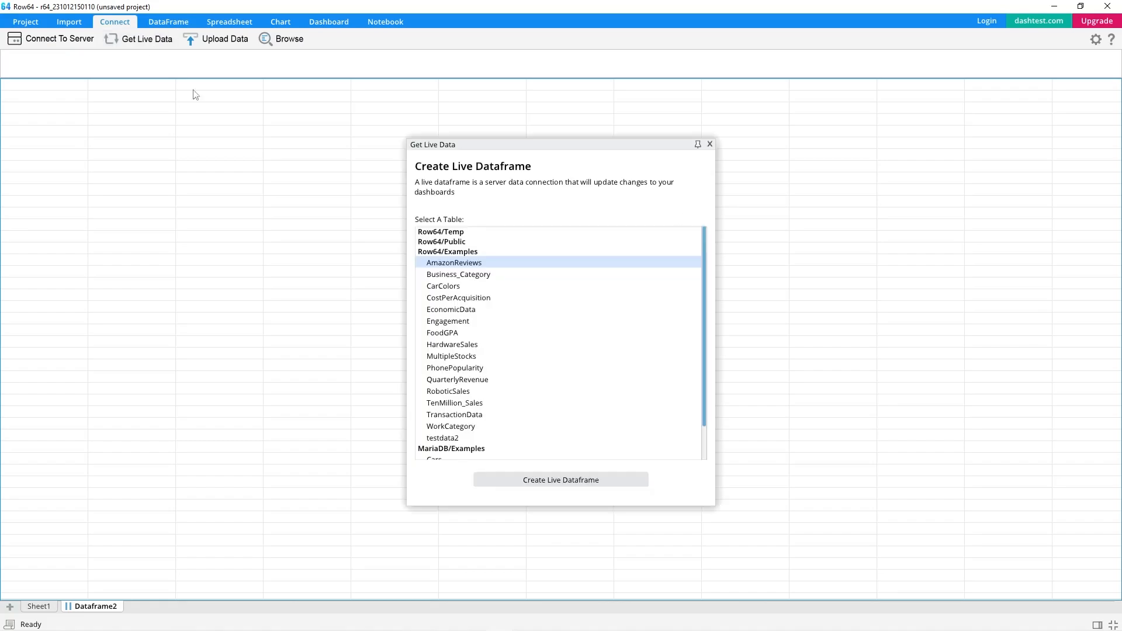
pyautogui.doubleClick(453, 344)
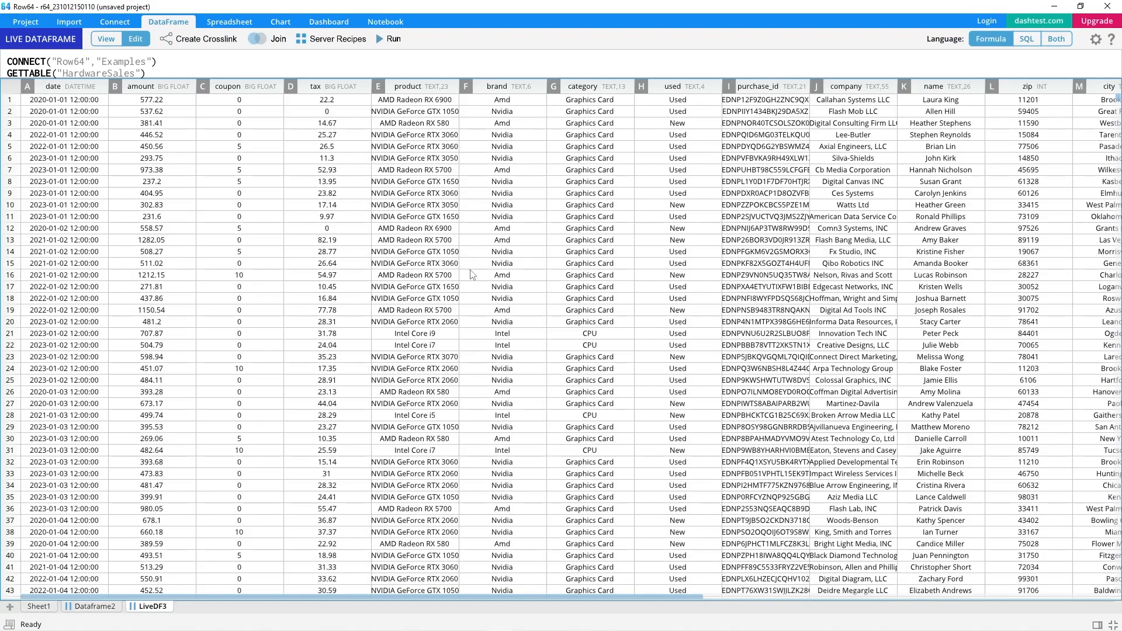
# Create a Group Sum cross-link dataframe from the amount and product columns of the live dataframe
pyautogui.click(149, 88)
pyautogui.click(424, 88)
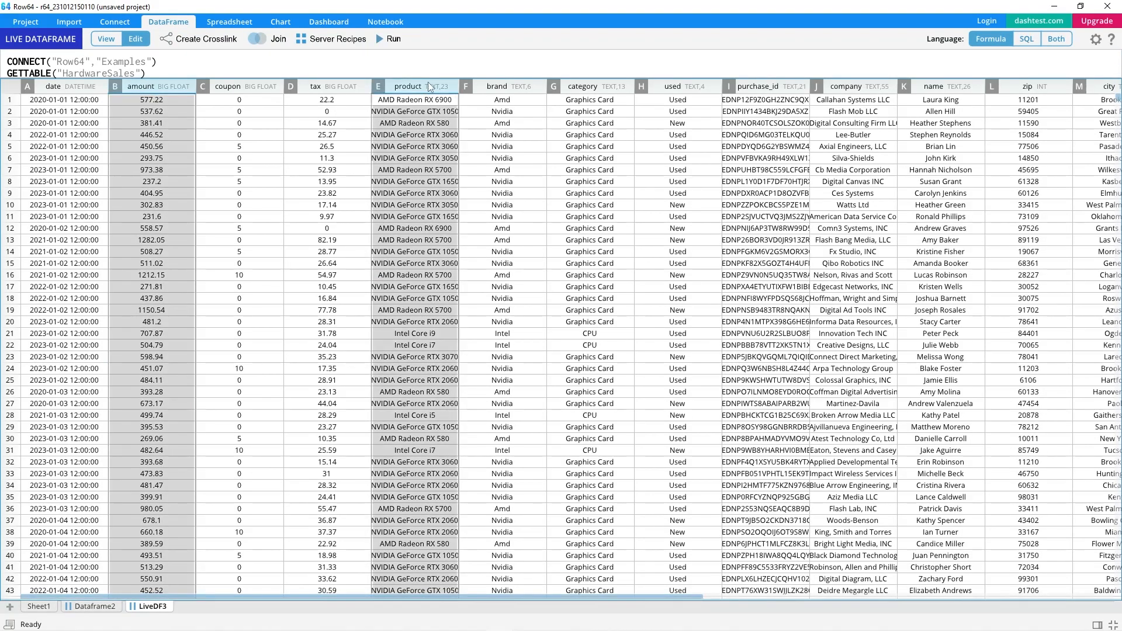
pyautogui.moveTo(153, 78); pyautogui.dragTo(150, 108)
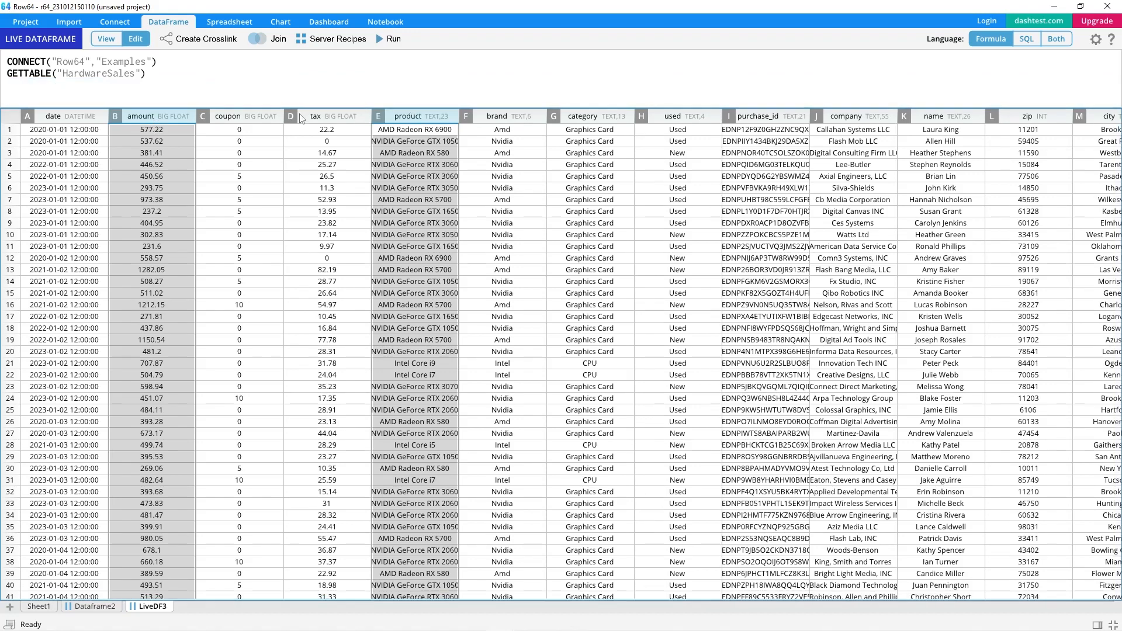
pyautogui.click(201, 38)
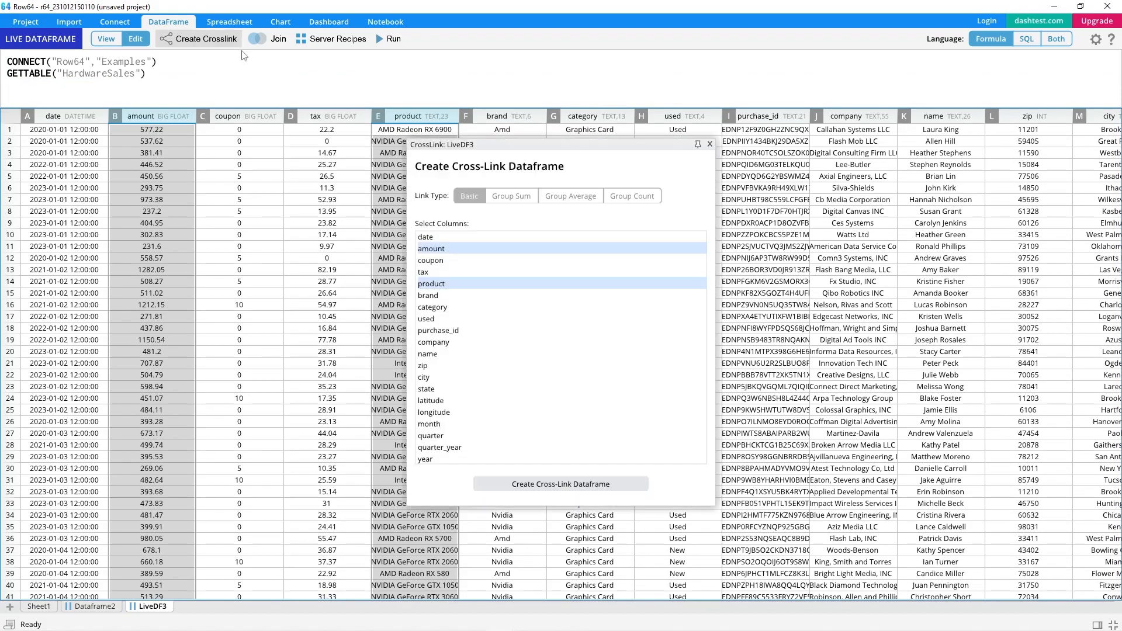
pyautogui.click(529, 199)
pyautogui.click(546, 485)
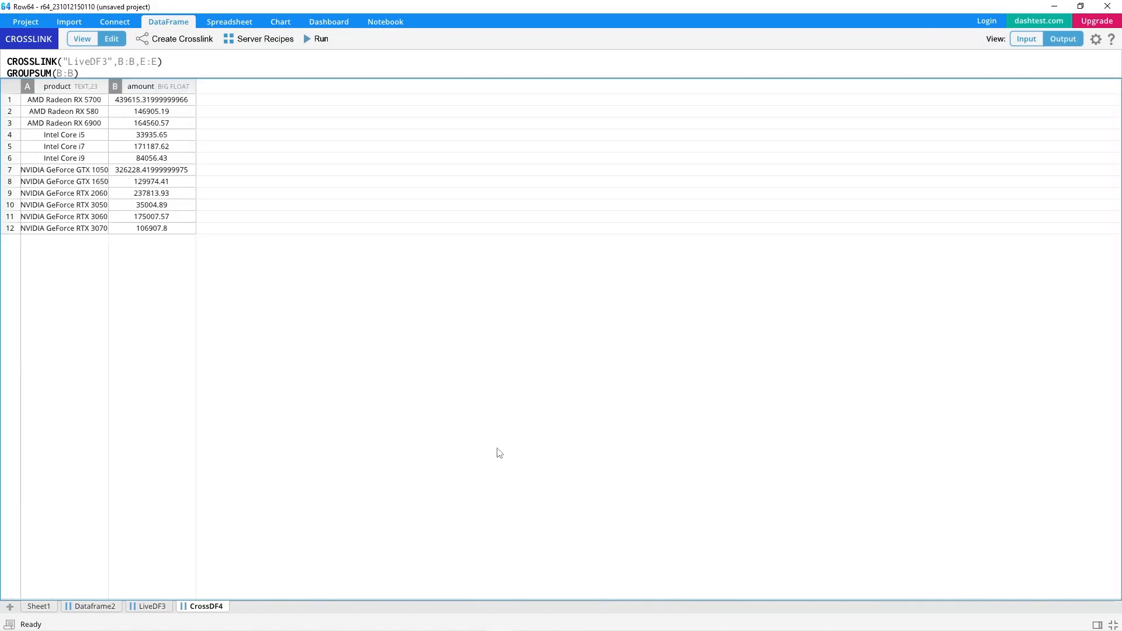
# Remove the GROUPSUM(B:B) line from the cross-link's formula and rerun it
pyautogui.moveTo(163, 78); pyautogui.dragTo(162, 108)
pyautogui.click(148, 208)
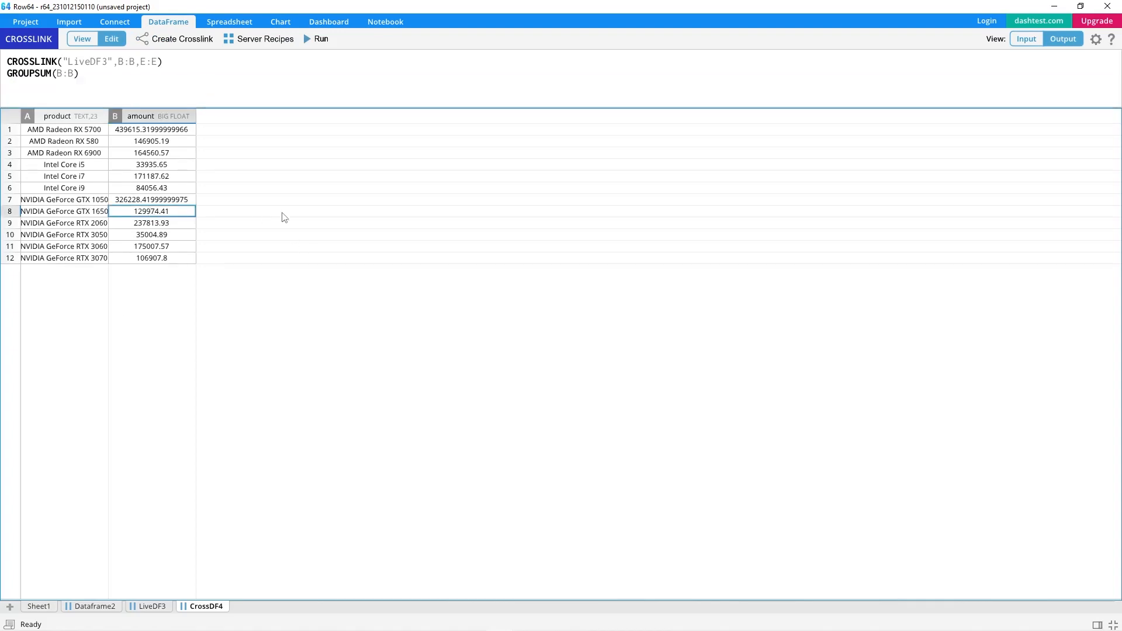
pyautogui.scroll(4, 282, 213)
pyautogui.scroll(2, 284, 217)
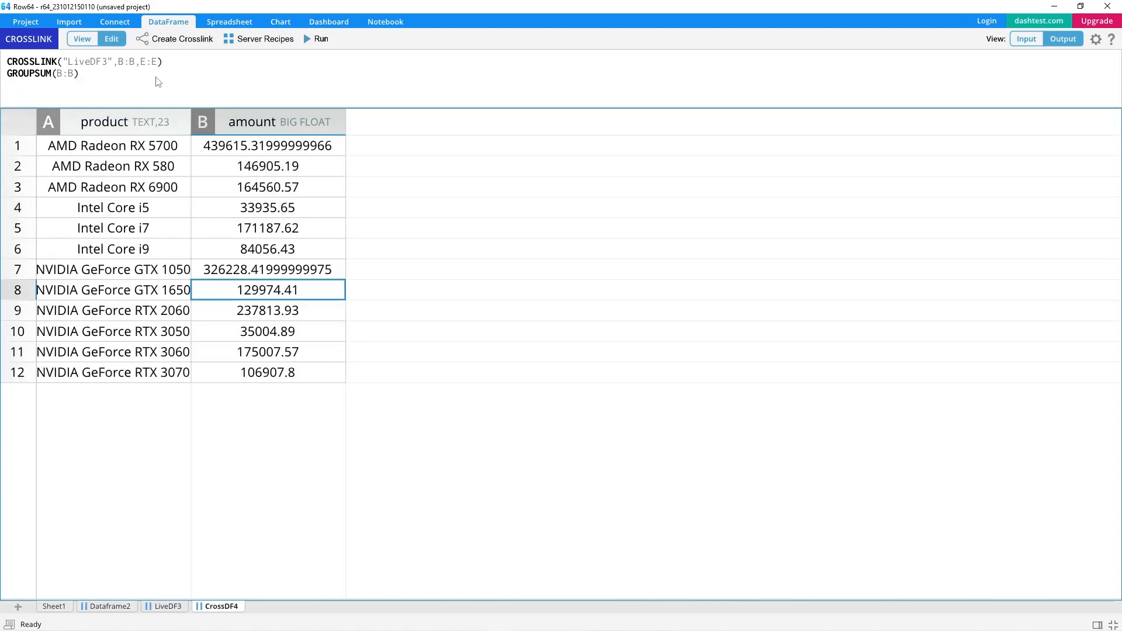
pyautogui.moveTo(168, 75); pyautogui.dragTo(3, 73)
pyautogui.press('BackSpace')
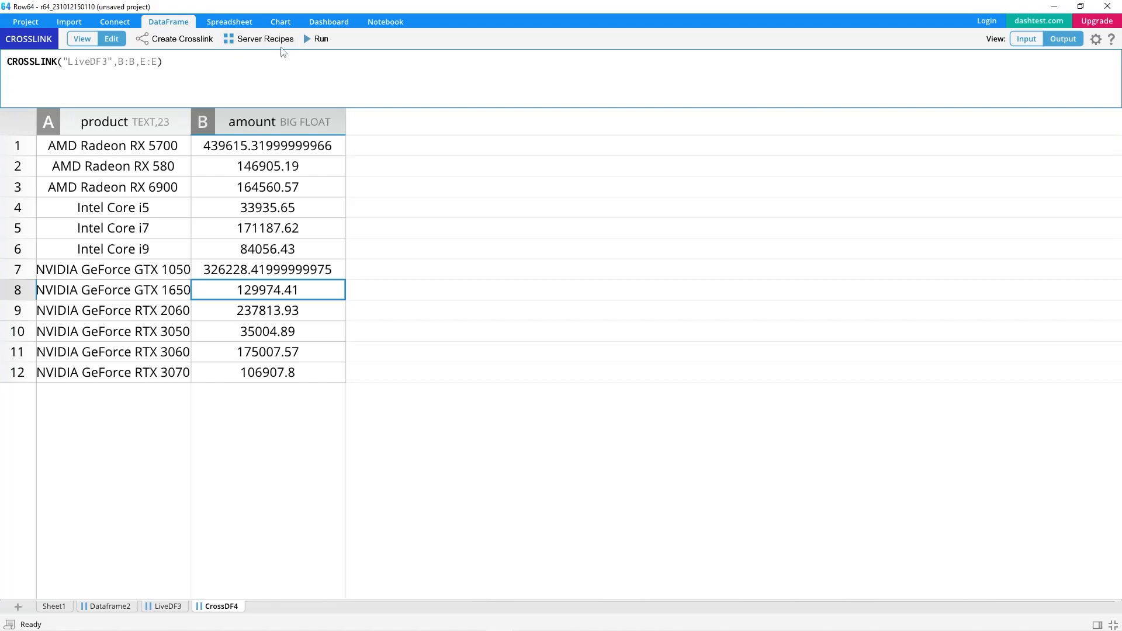
pyautogui.click(315, 42)
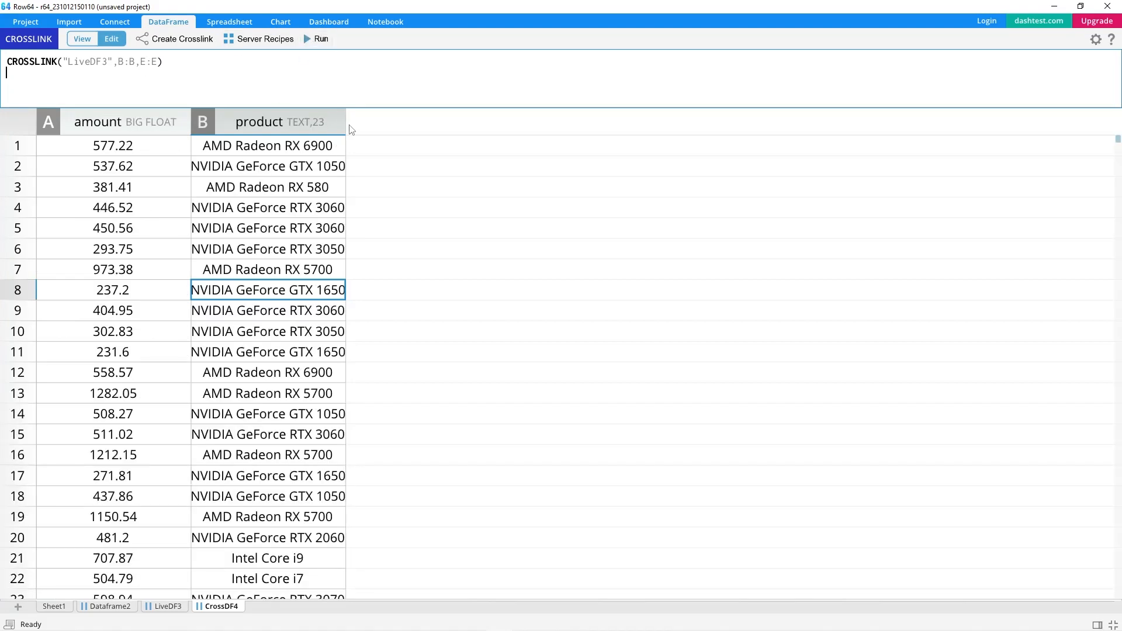
# Widen the product column and look through the ungrouped product and amount rows
pyautogui.moveTo(349, 126); pyautogui.dragTo(420, 125)
pyautogui.scroll(-3, 306, 302)
pyautogui.scroll(3, 293, 263)
pyautogui.click(265, 231)
pyautogui.keyDown('ctrl'); pyautogui.scroll(-2, 339, 198); pyautogui.keyUp('ctrl')
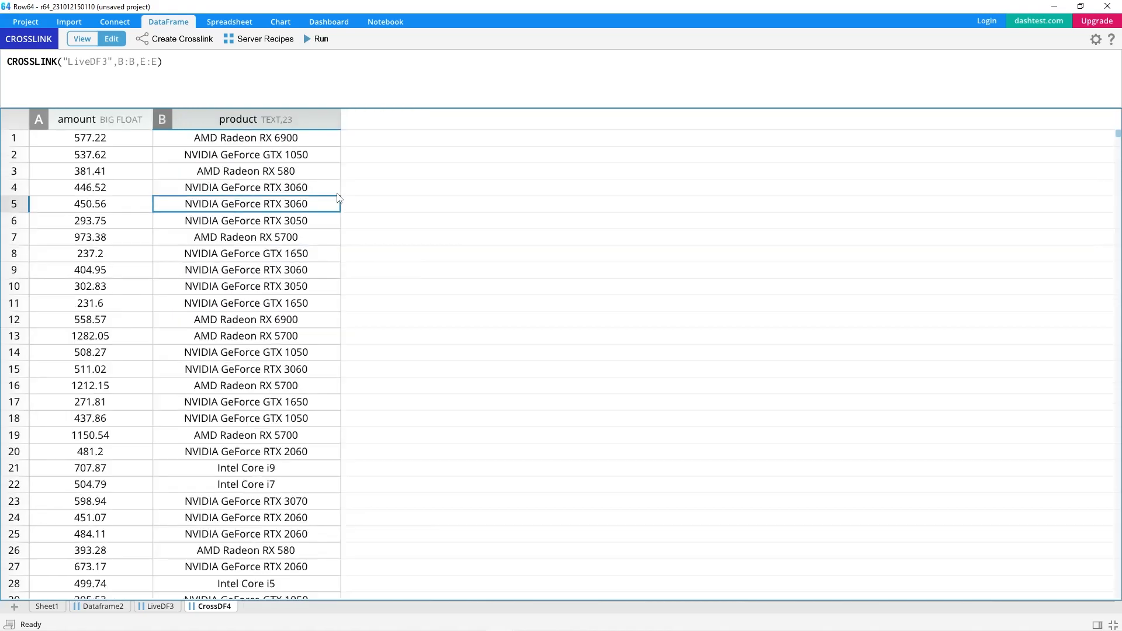
# Add the Group & Sum server recipe as a second line of the cross-link's formula and run it
pyautogui.click(196, 81)
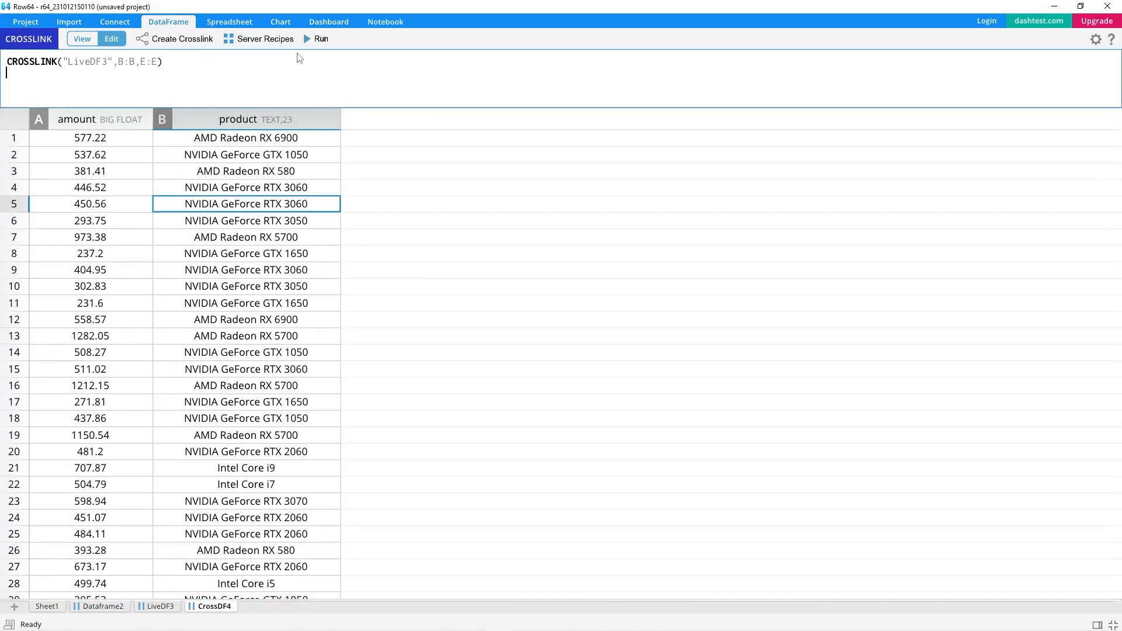
pyautogui.click(260, 39)
pyautogui.click(1063, 98)
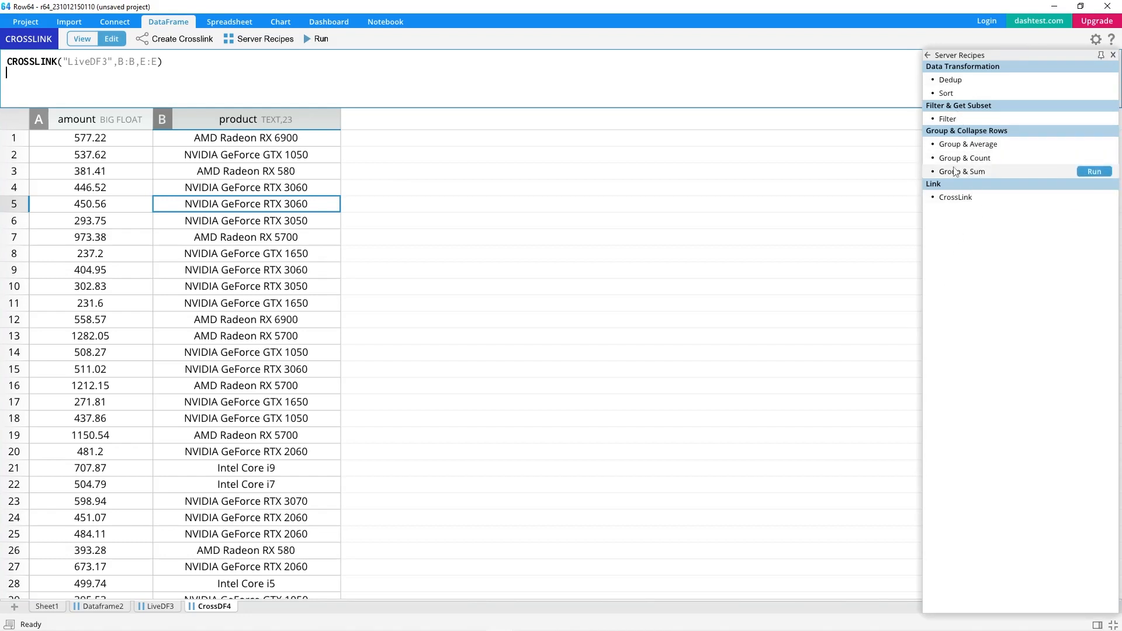
pyautogui.click(1093, 171)
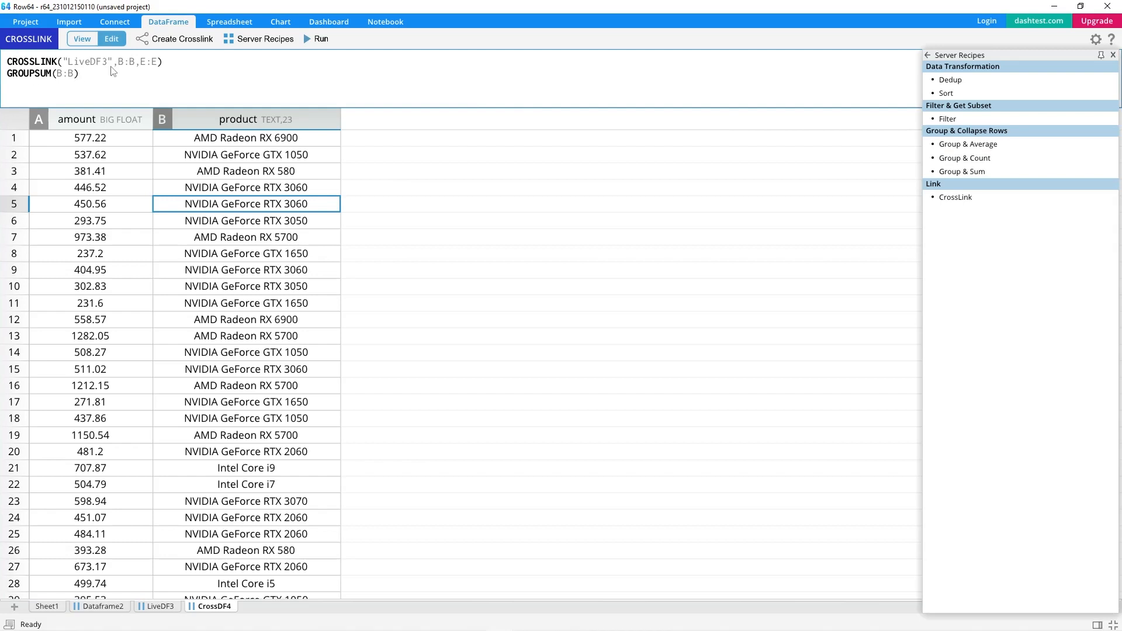
pyautogui.click(316, 39)
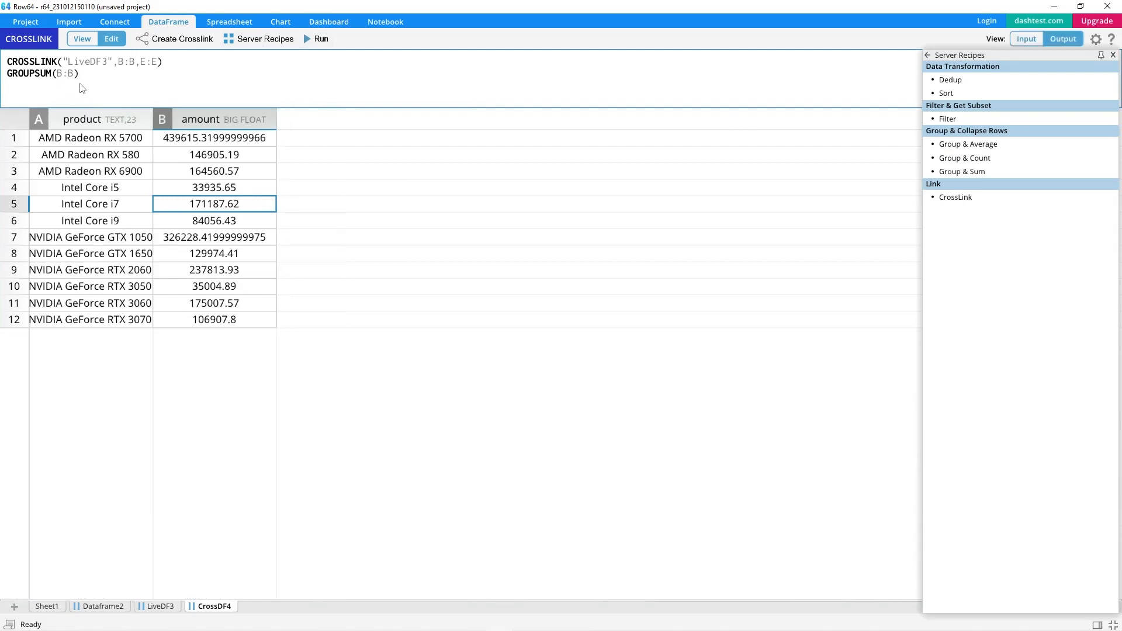
pyautogui.click(1113, 55)
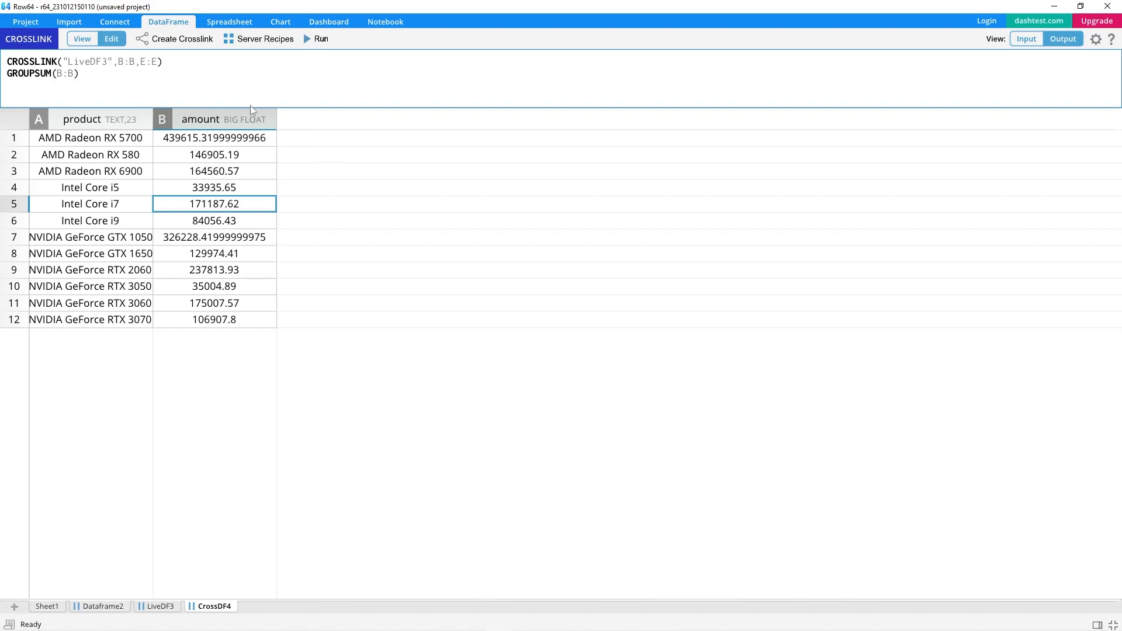
pyautogui.moveTo(249, 107); pyautogui.dragTo(247, 110)
pyautogui.click(161, 606)
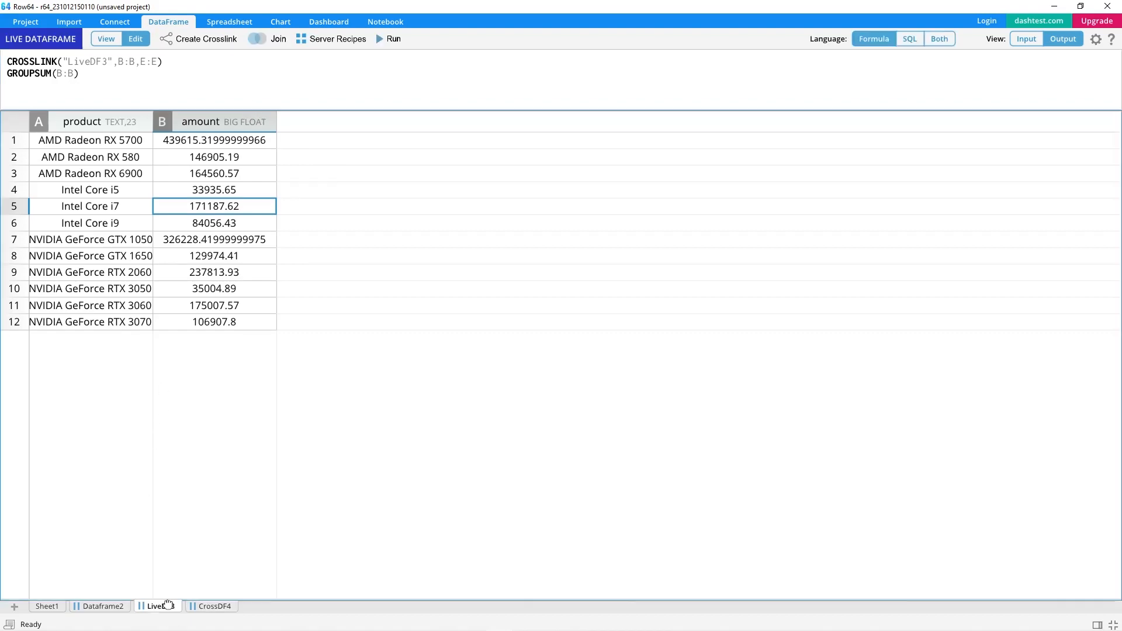
pyautogui.click(214, 607)
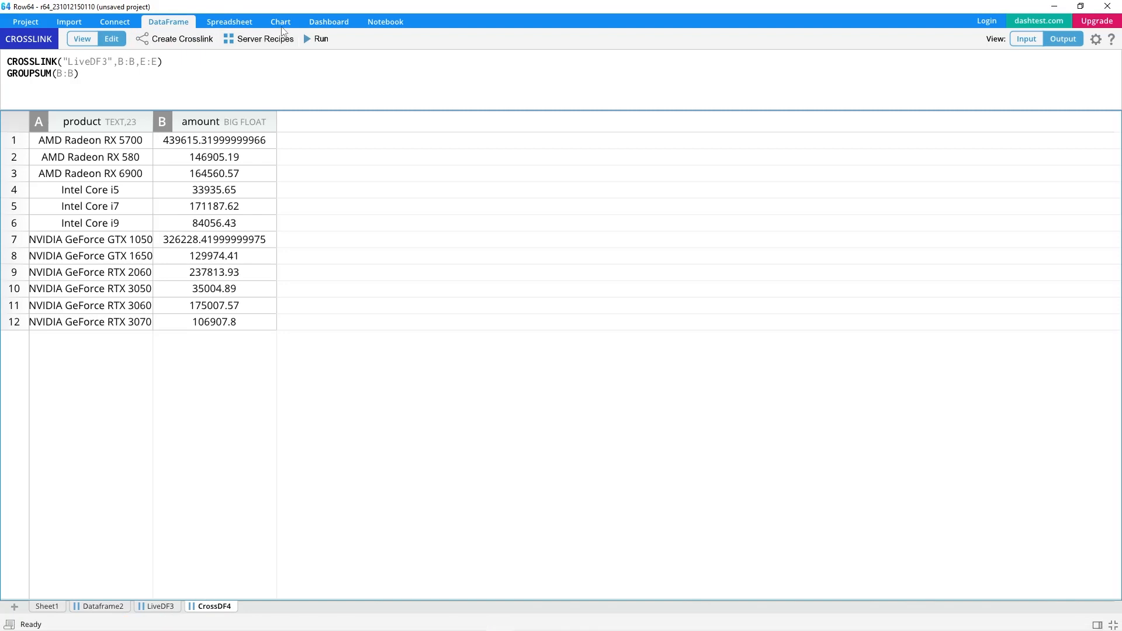
# Create a flat bar chart from the cross-link, using the product column for labels and amount for values
pyautogui.click(280, 22)
pyautogui.moveTo(108, 123); pyautogui.dragTo(311, 109)
pyautogui.click(94, 126)
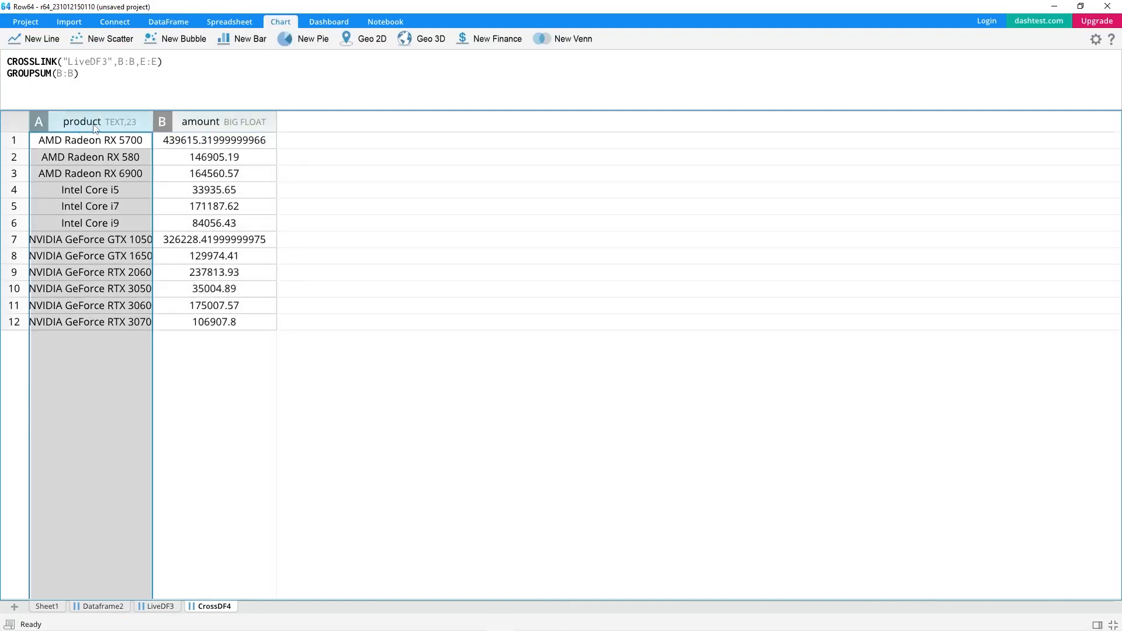
pyautogui.keyDown('shift'); pyautogui.click(244, 127); pyautogui.keyUp('shift')
pyautogui.click(244, 36)
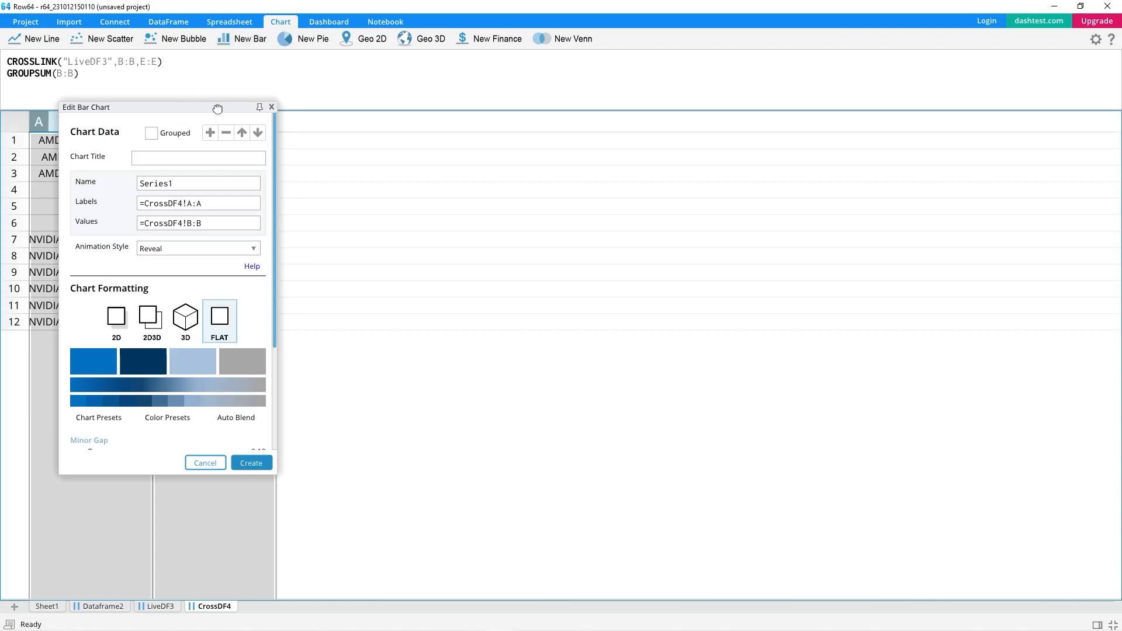
pyautogui.moveTo(217, 109); pyautogui.dragTo(500, 113)
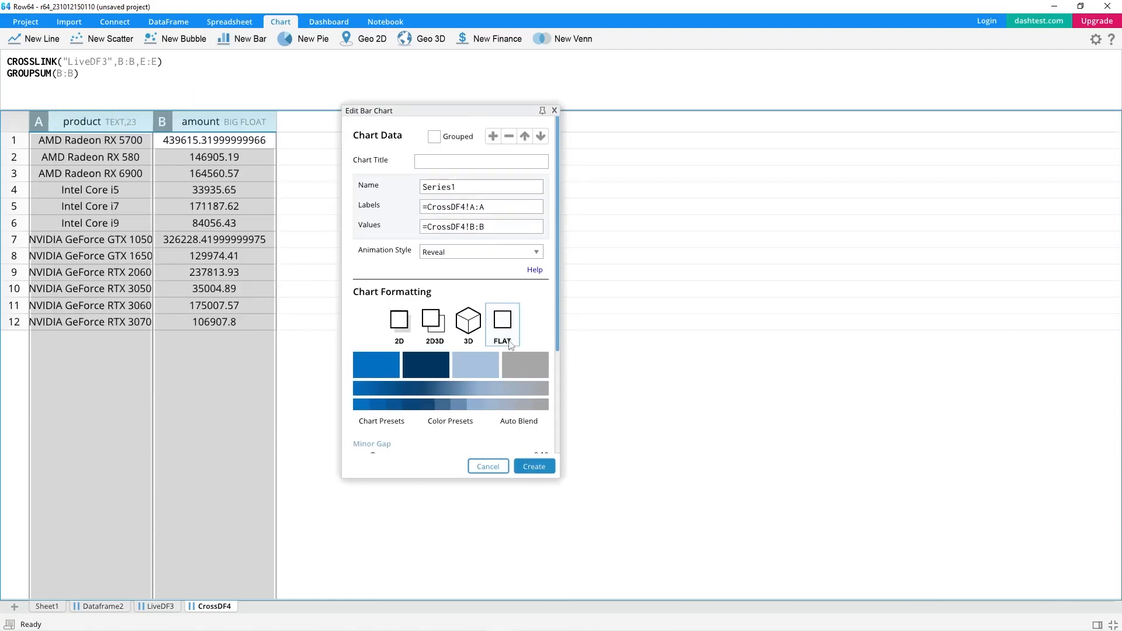
pyautogui.click(541, 465)
# Make the chart's bars horizontal and set the bar order to Small To Large
pyautogui.click(310, 39)
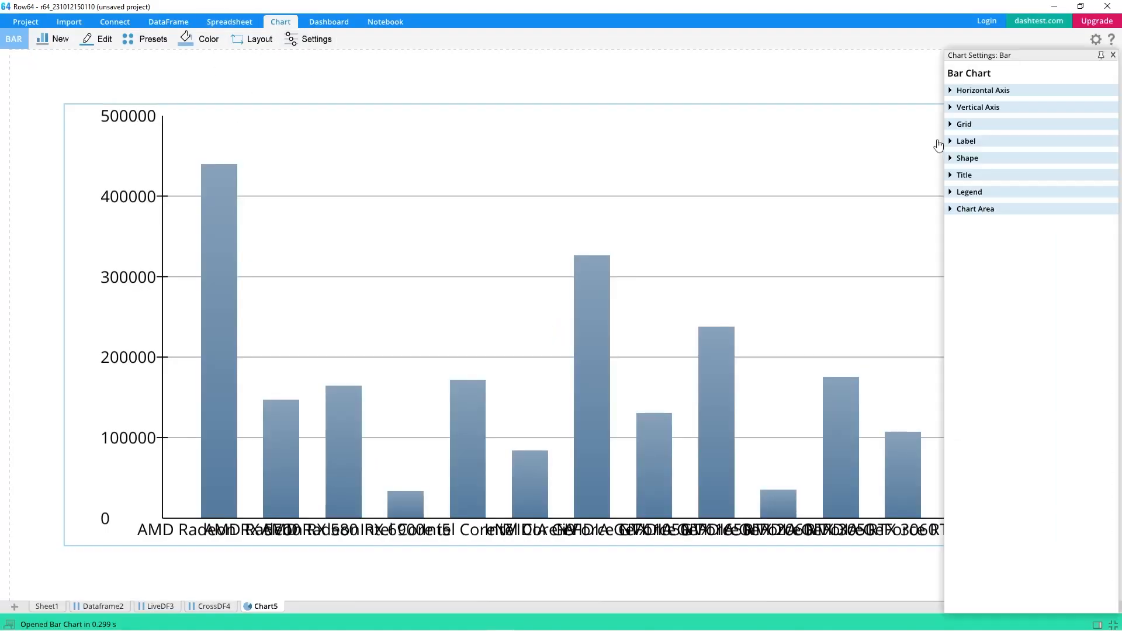
pyautogui.click(952, 159)
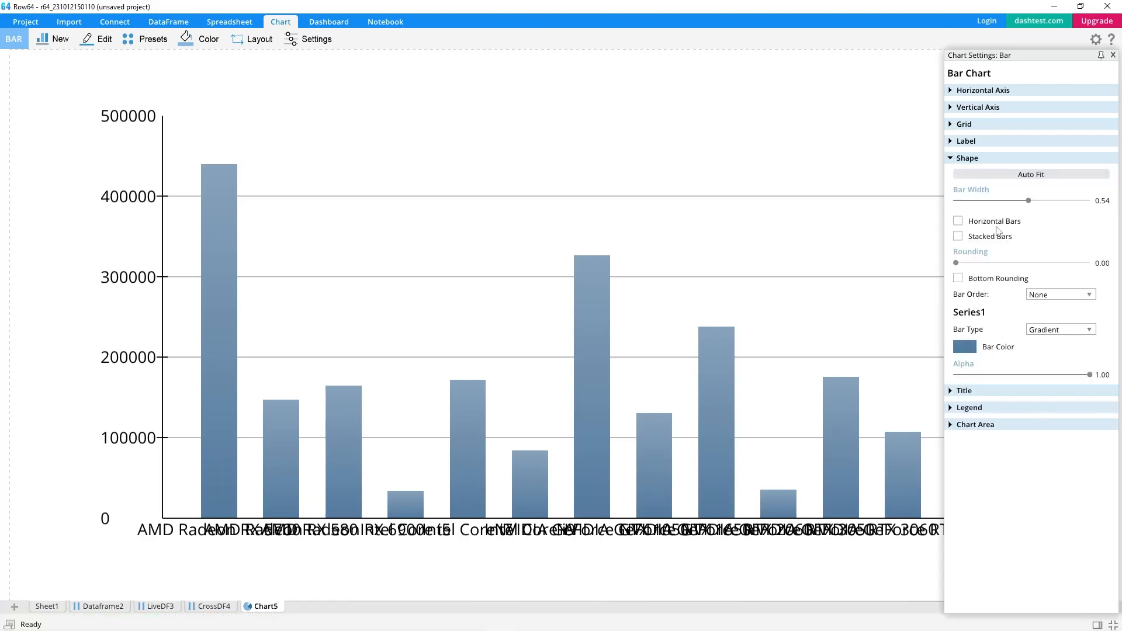
pyautogui.click(958, 221)
pyautogui.click(1046, 295)
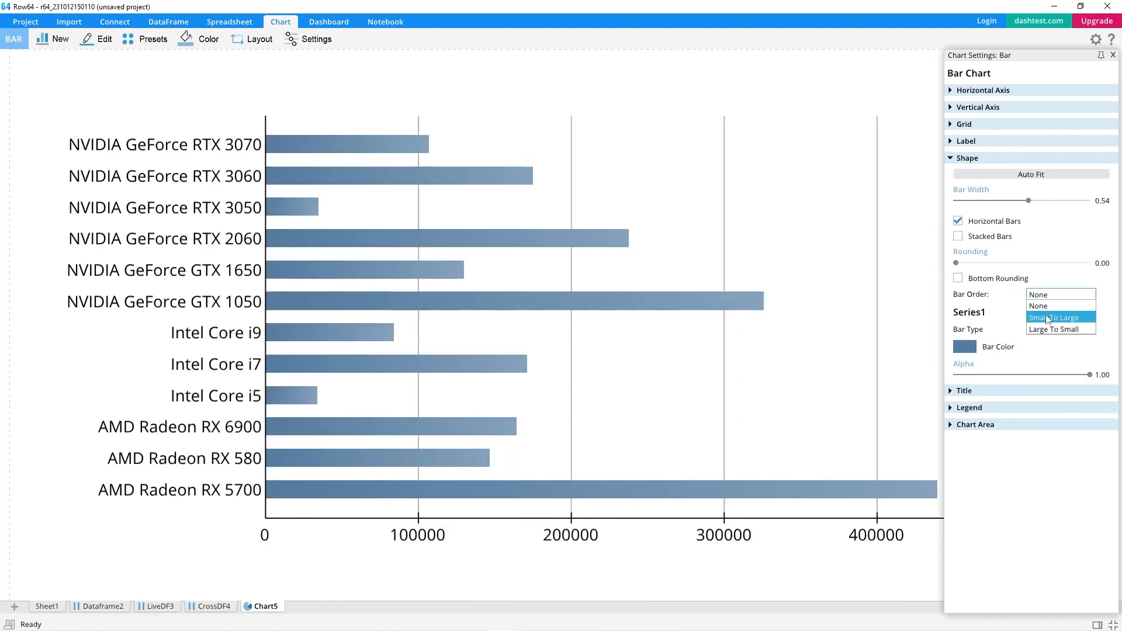
pyautogui.click(1050, 319)
# Set the bar type to Four Color with the mid-to-light blue basic preset and the bar rounding to 0.24
pyautogui.click(1060, 329)
pyautogui.click(1046, 364)
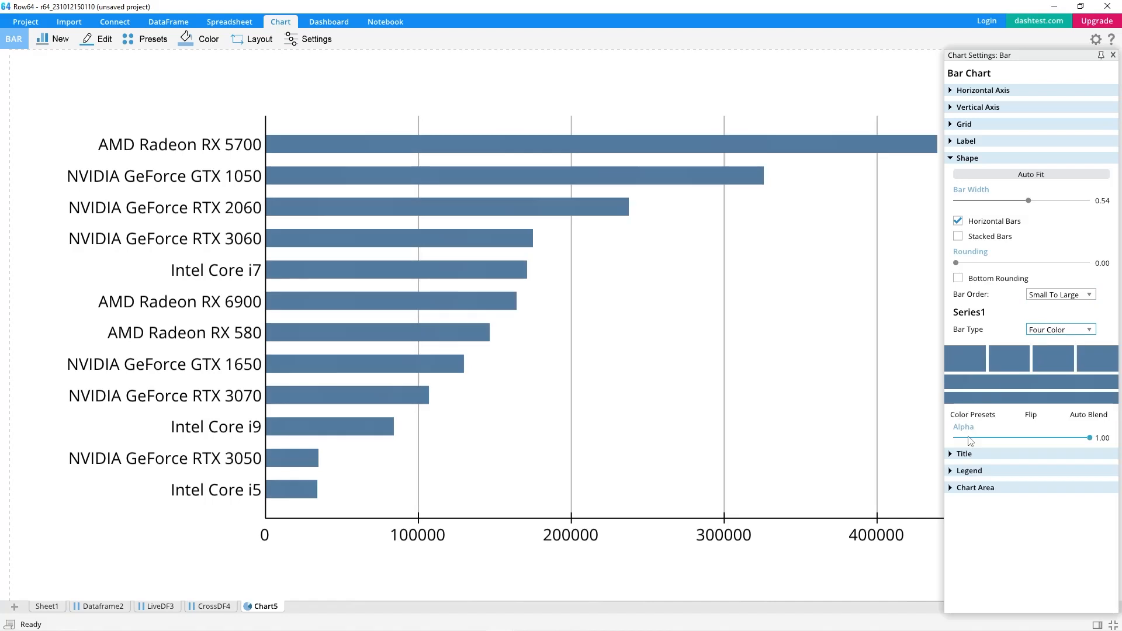
pyautogui.click(973, 415)
pyautogui.click(759, 518)
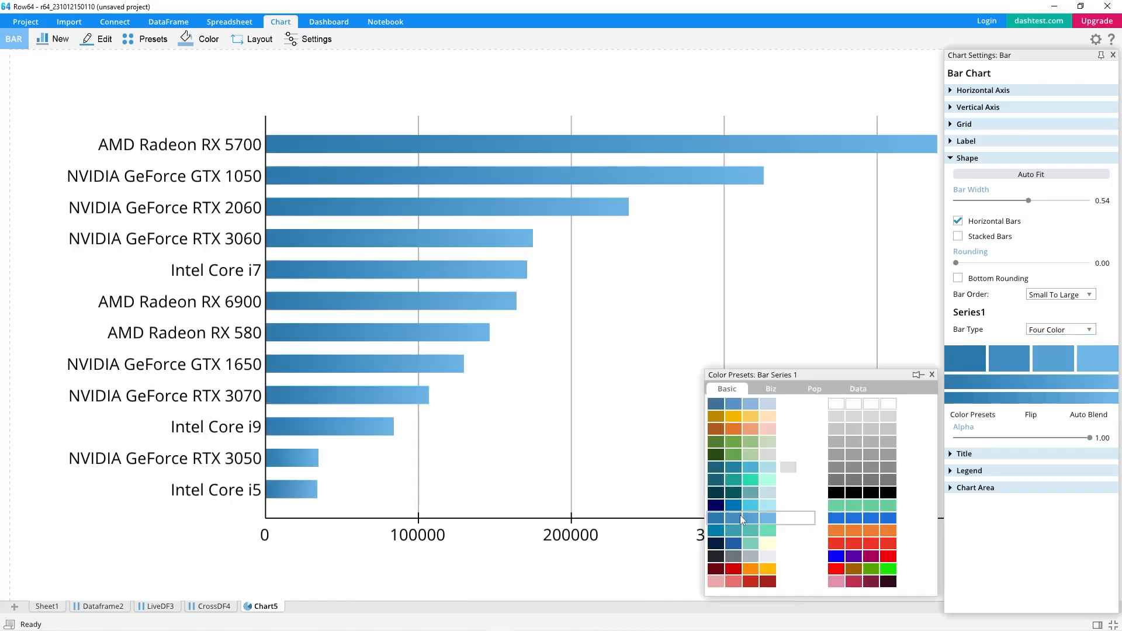
pyautogui.moveTo(966, 263); pyautogui.dragTo(987, 264)
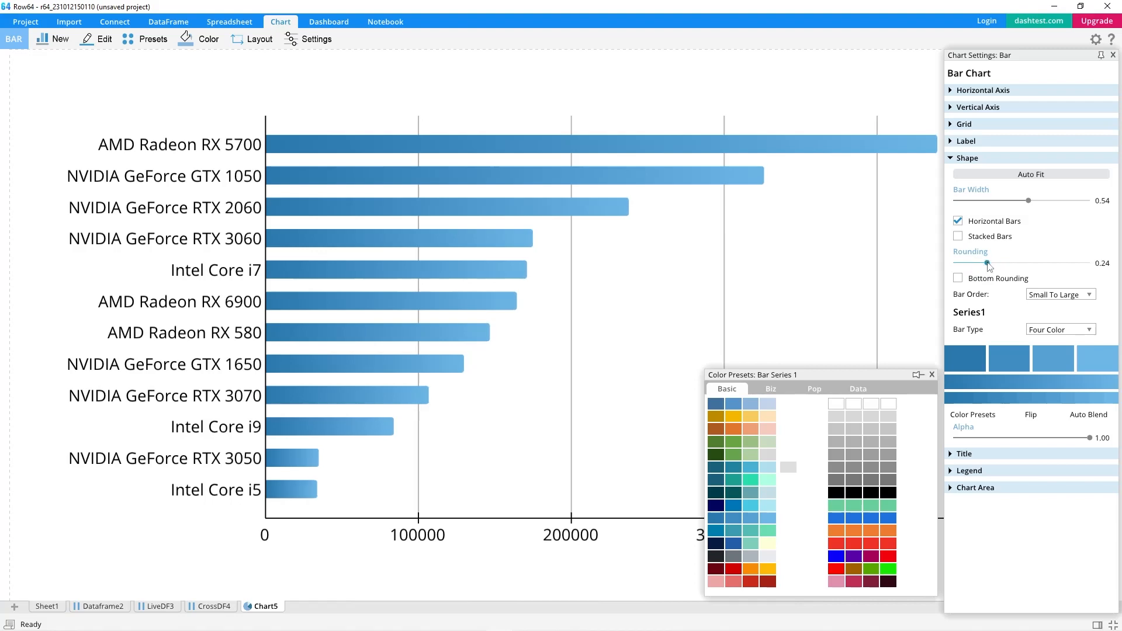
pyautogui.click(932, 374)
# Create a Group Sum cross-link dataframe from LiveDF3's amount and brand columns, and enlarge its formula area to show both lines
pyautogui.click(158, 606)
pyautogui.click(162, 120)
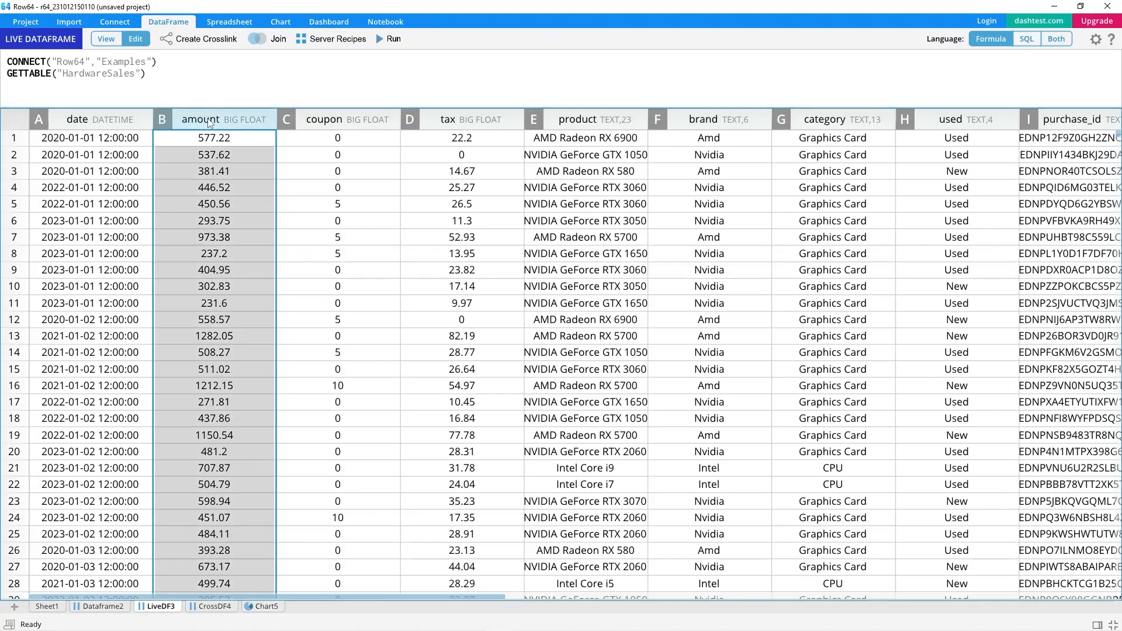
pyautogui.keyDown('ctrl'); pyautogui.click(699, 121); pyautogui.keyUp('ctrl')
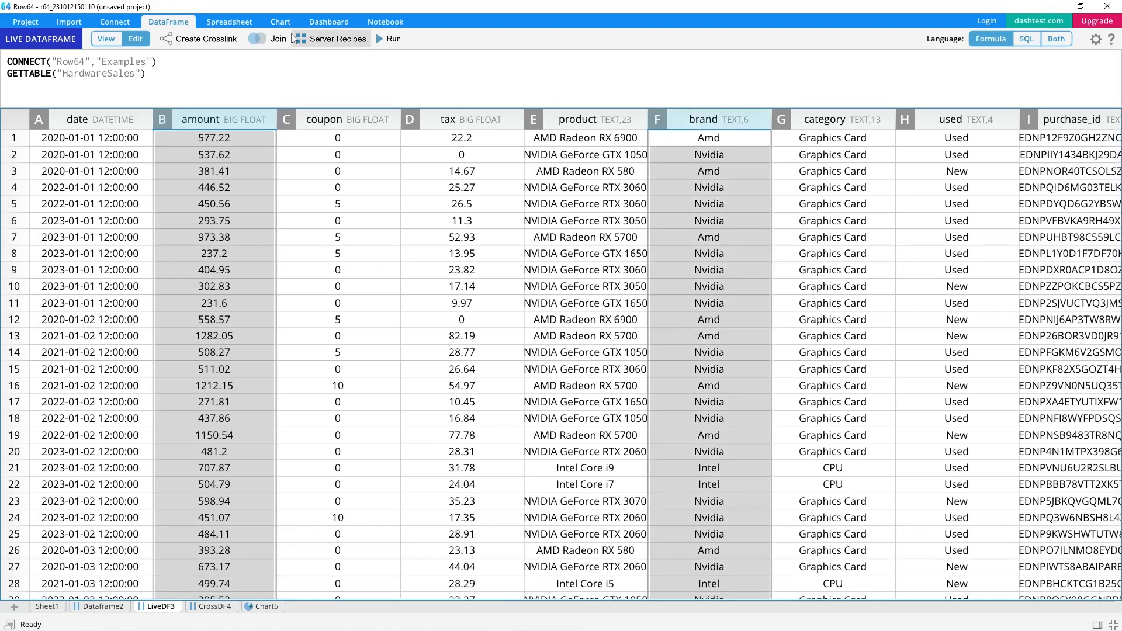
pyautogui.click(205, 40)
pyautogui.click(512, 196)
pyautogui.click(560, 484)
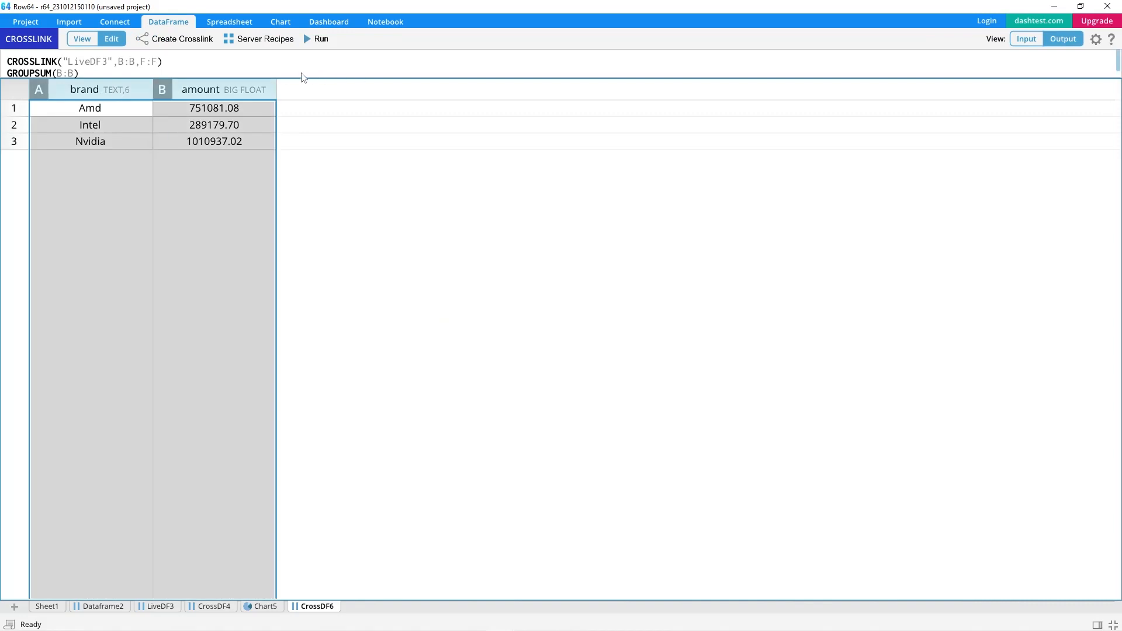
pyautogui.moveTo(293, 78); pyautogui.dragTo(274, 137)
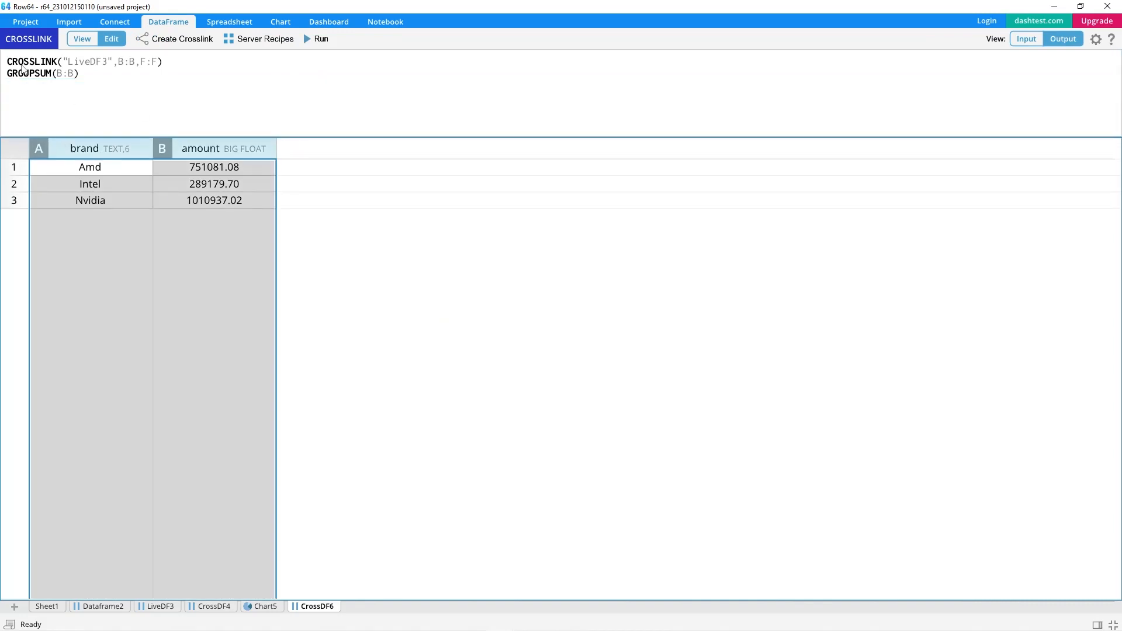
# Create a donut-style pie chart from the brand and amount cross-link
pyautogui.click(280, 21)
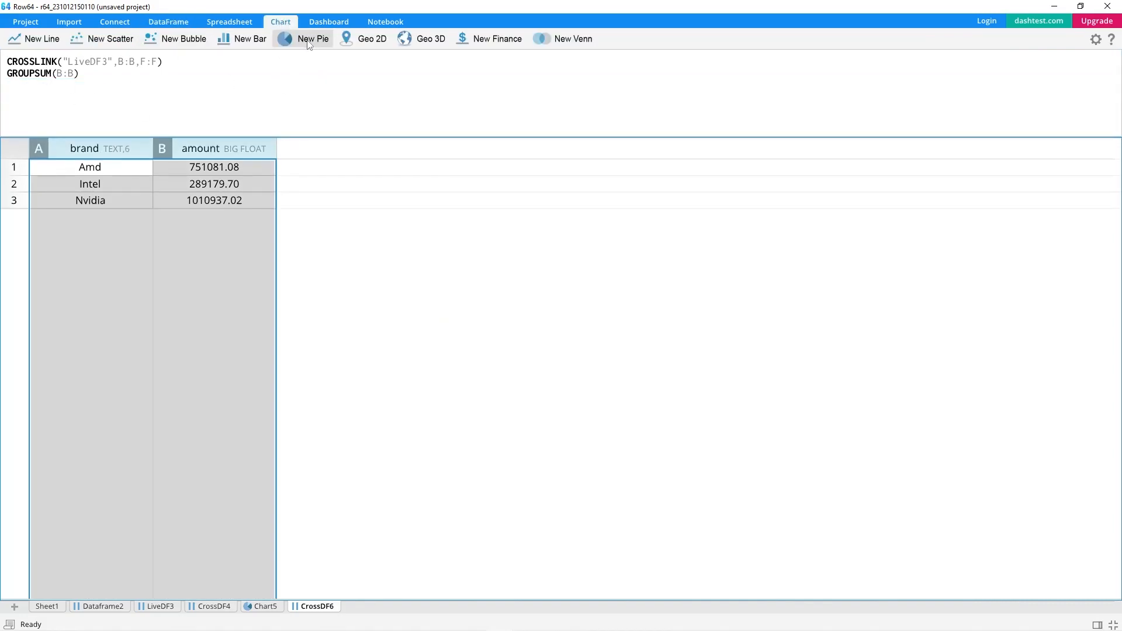
pyautogui.click(310, 41)
pyautogui.click(257, 423)
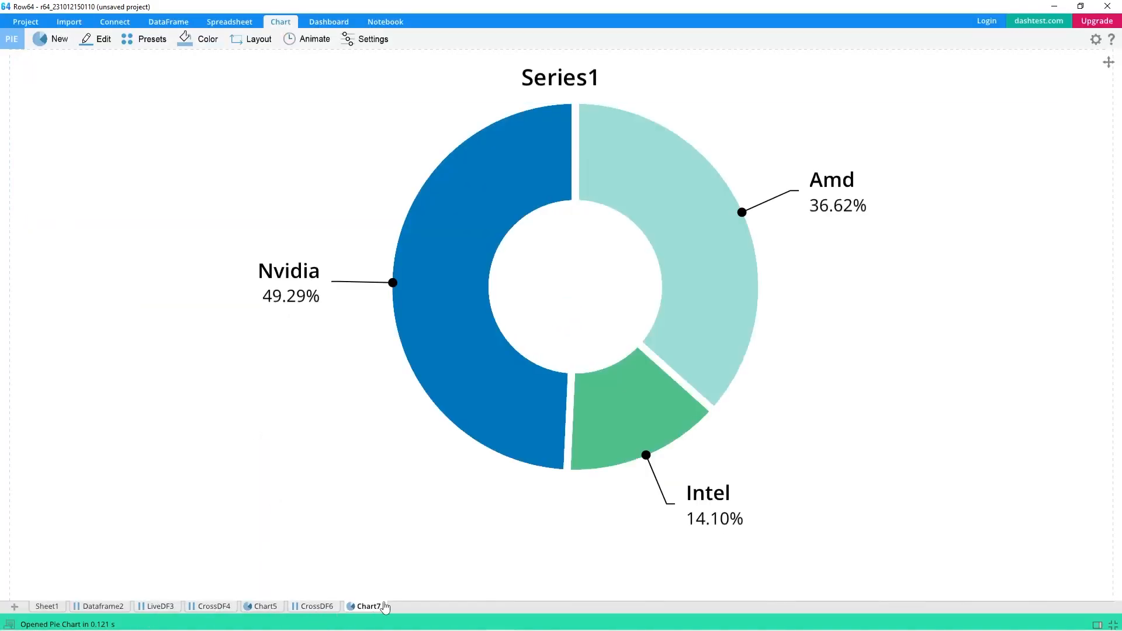
# Create a Group Sum cross-link dataframe from LiveDF3's amount and used columns, and enlarge its formula area to show both lines
pyautogui.click(153, 608)
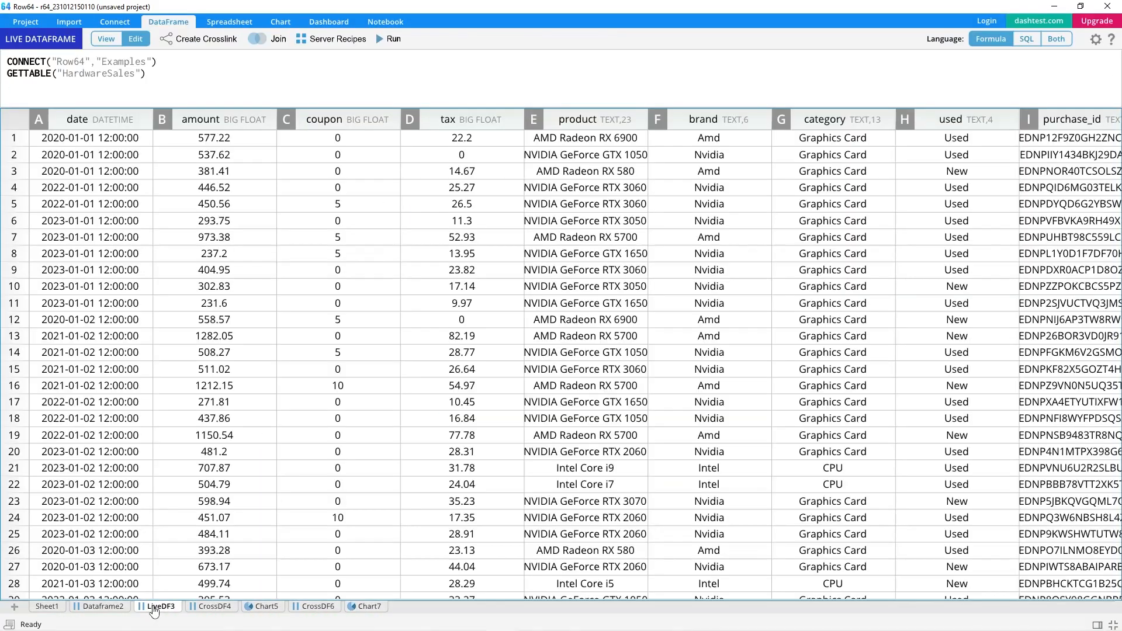
pyautogui.click(210, 119)
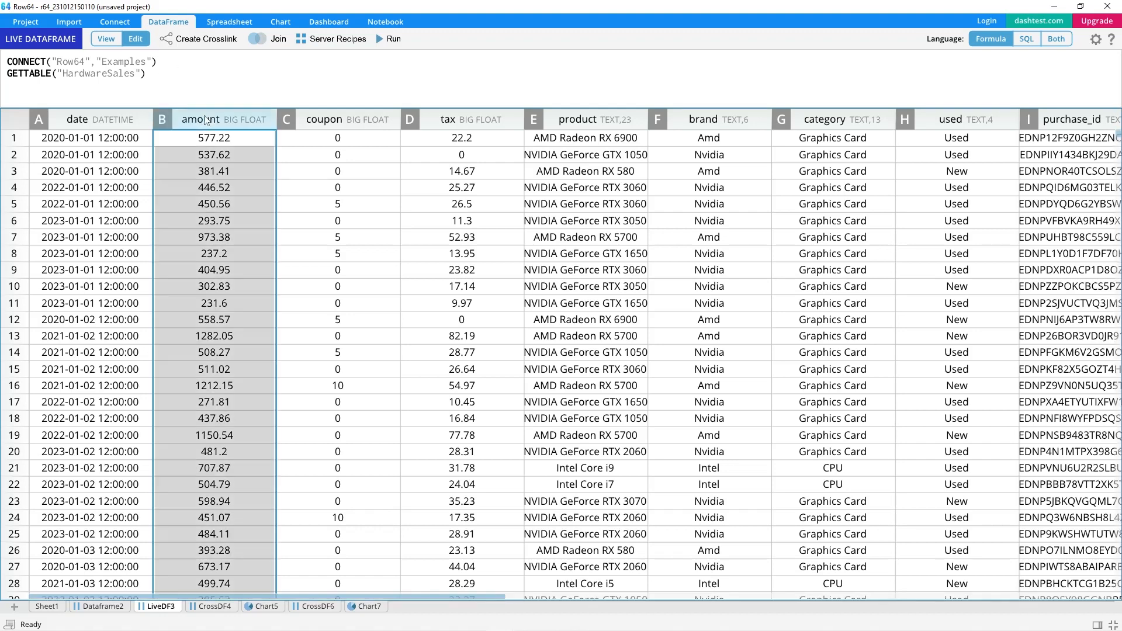
pyautogui.keyDown('ctrl'); pyautogui.click(941, 120); pyautogui.keyUp('ctrl')
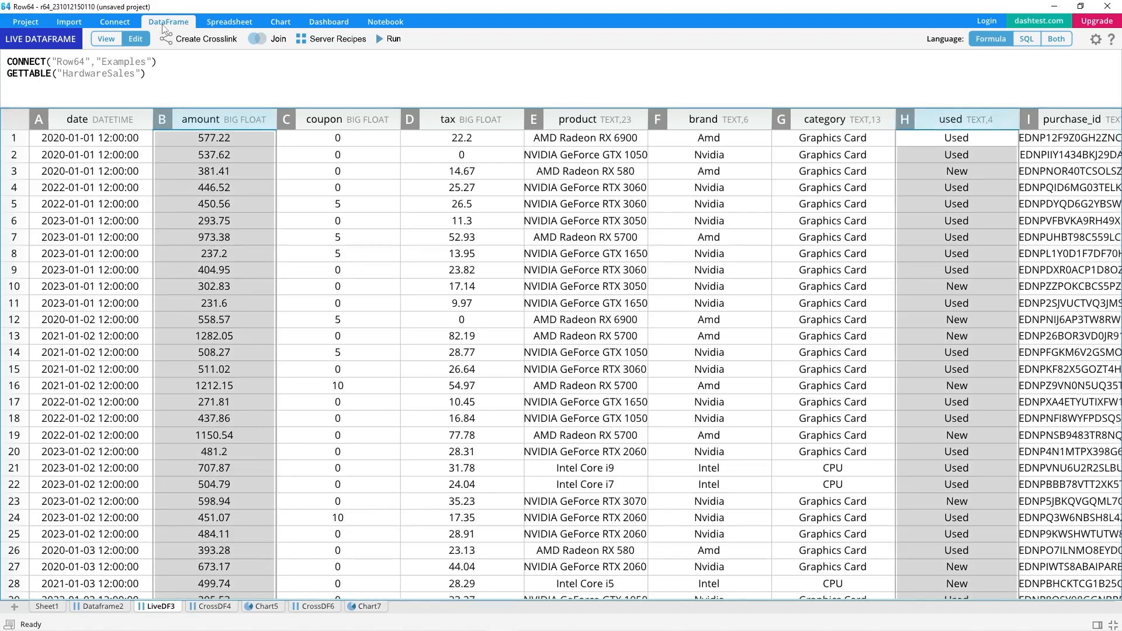
pyautogui.click(202, 39)
pyautogui.click(514, 197)
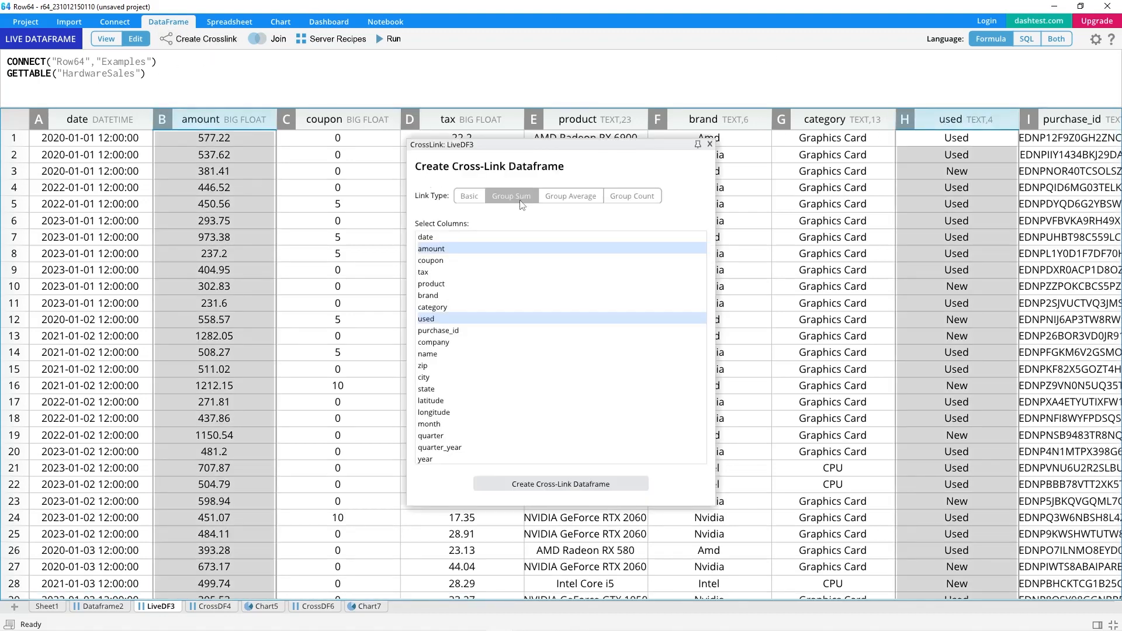
pyautogui.click(561, 484)
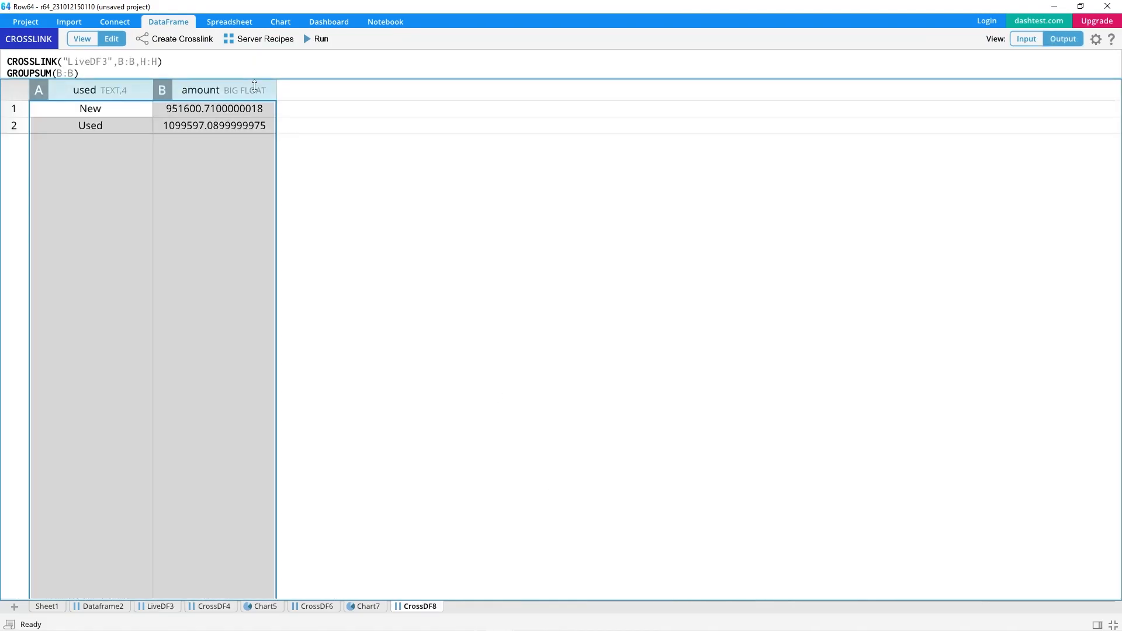
pyautogui.moveTo(256, 80); pyautogui.dragTo(250, 124)
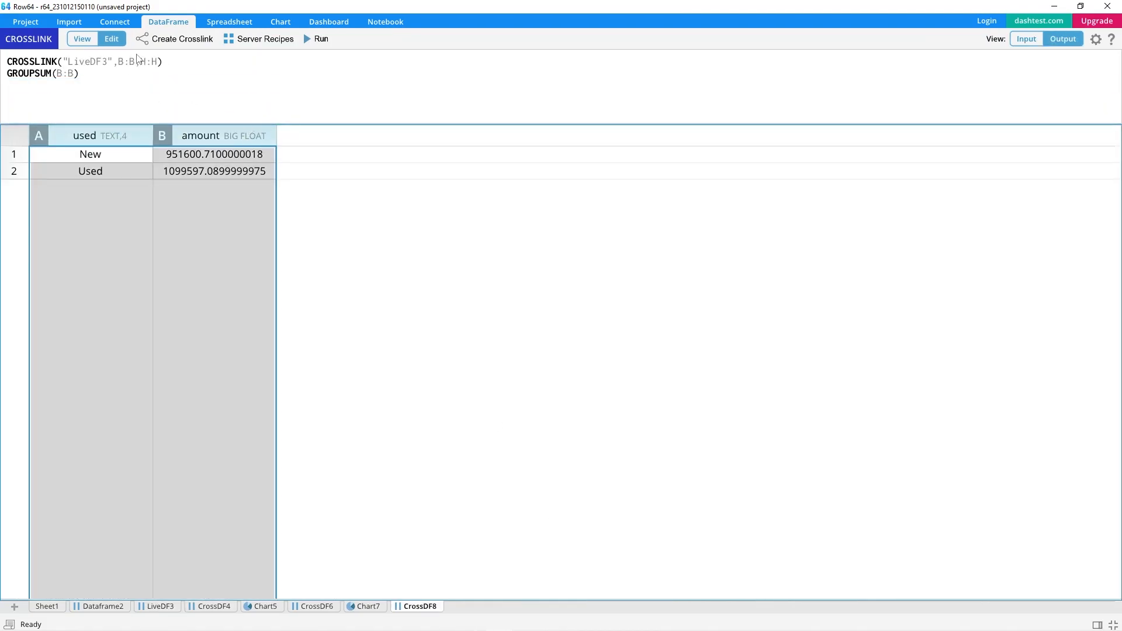
# Create a donut-style pie chart from the used and amount cross-link
pyautogui.click(282, 27)
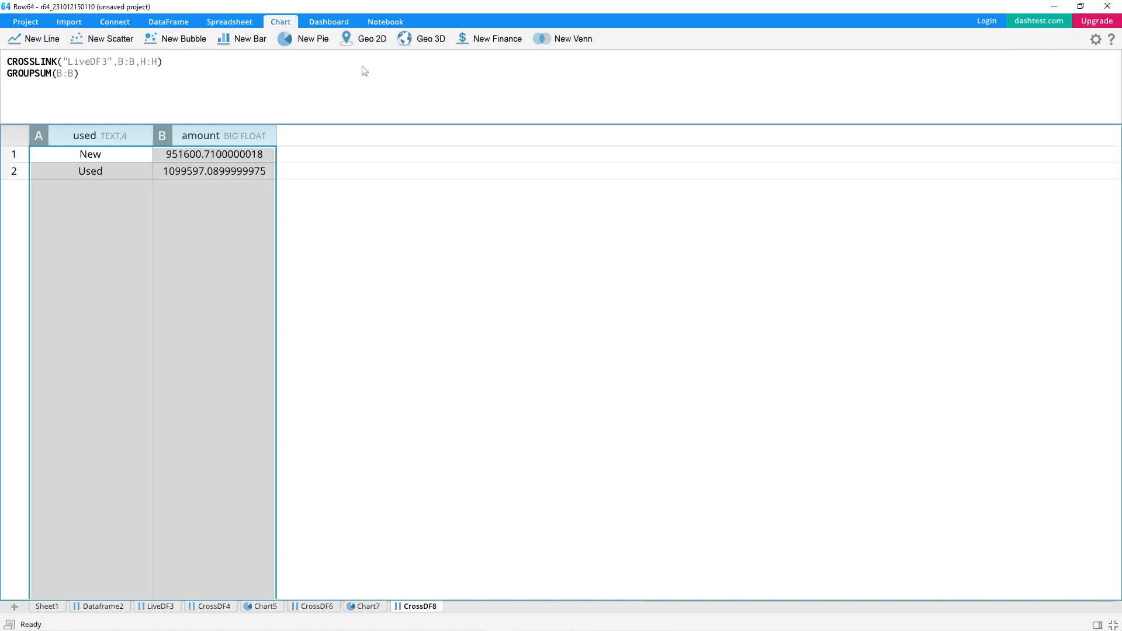
pyautogui.click(304, 38)
pyautogui.click(256, 424)
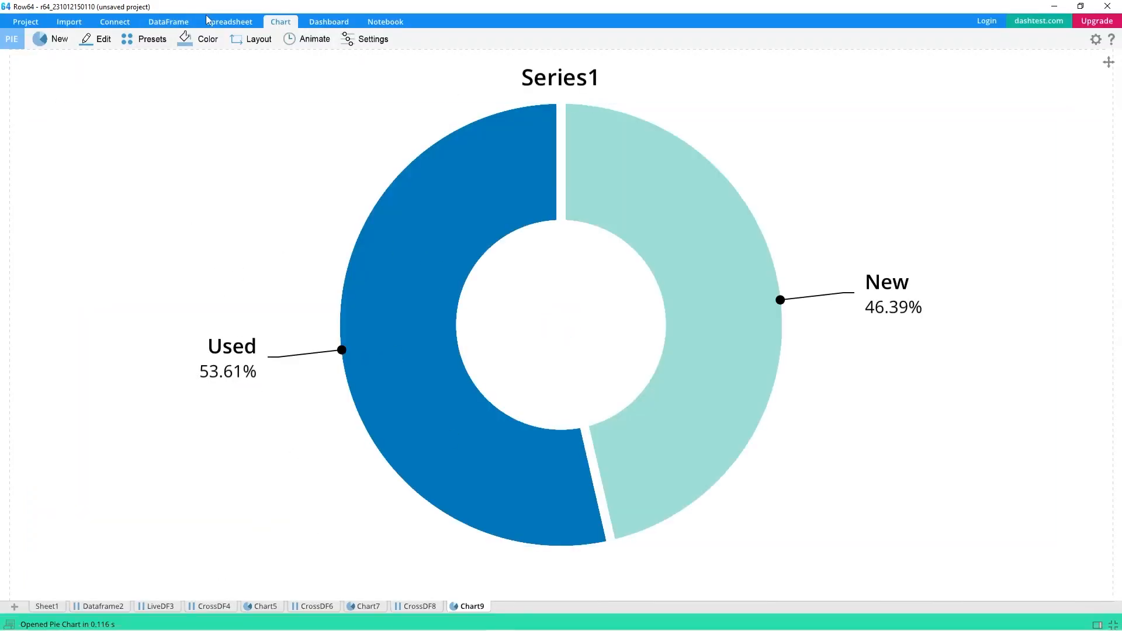
# Create a dashboard with two columns, a header pane above the left one and two equal rows in the right, and widen the left column
pyautogui.click(319, 23)
pyautogui.click(33, 39)
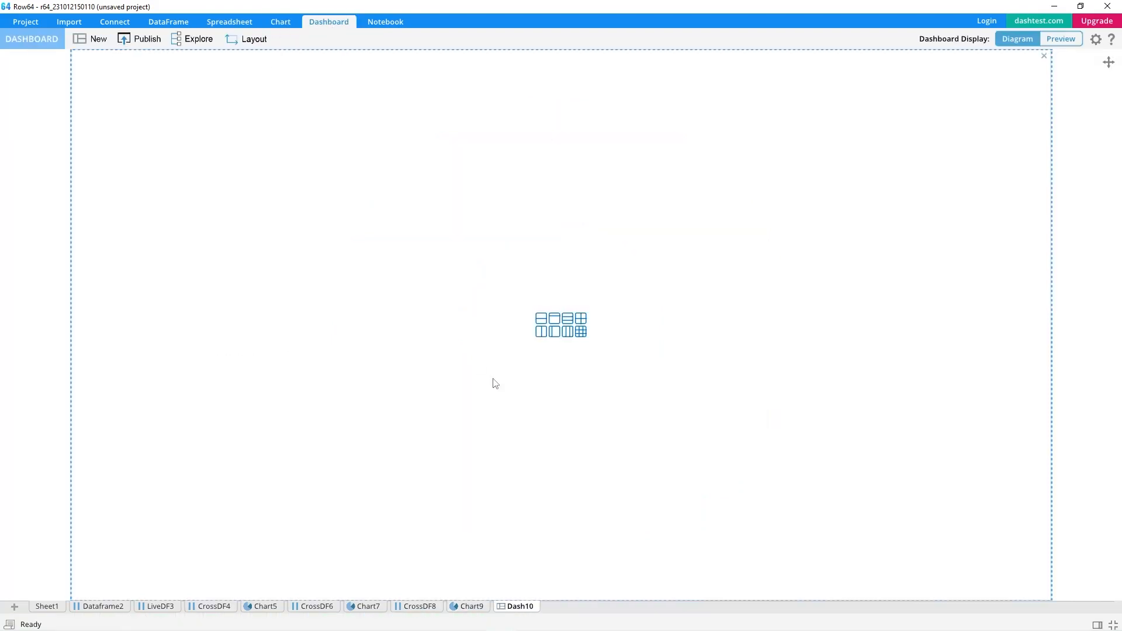
pyautogui.click(542, 332)
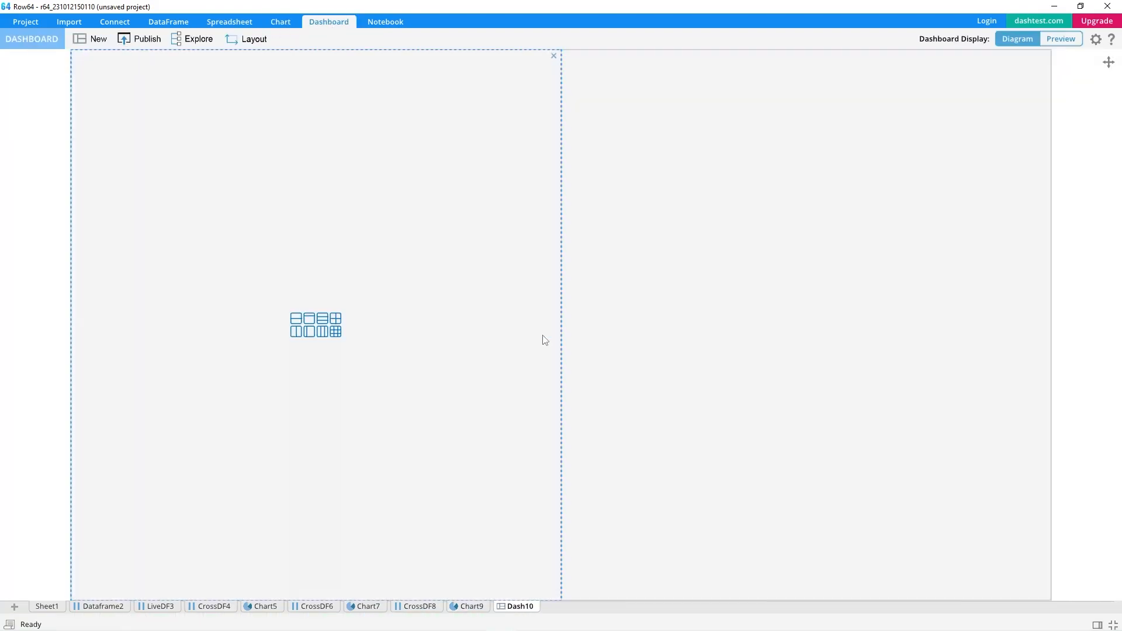
pyautogui.click(309, 318)
pyautogui.click(701, 272)
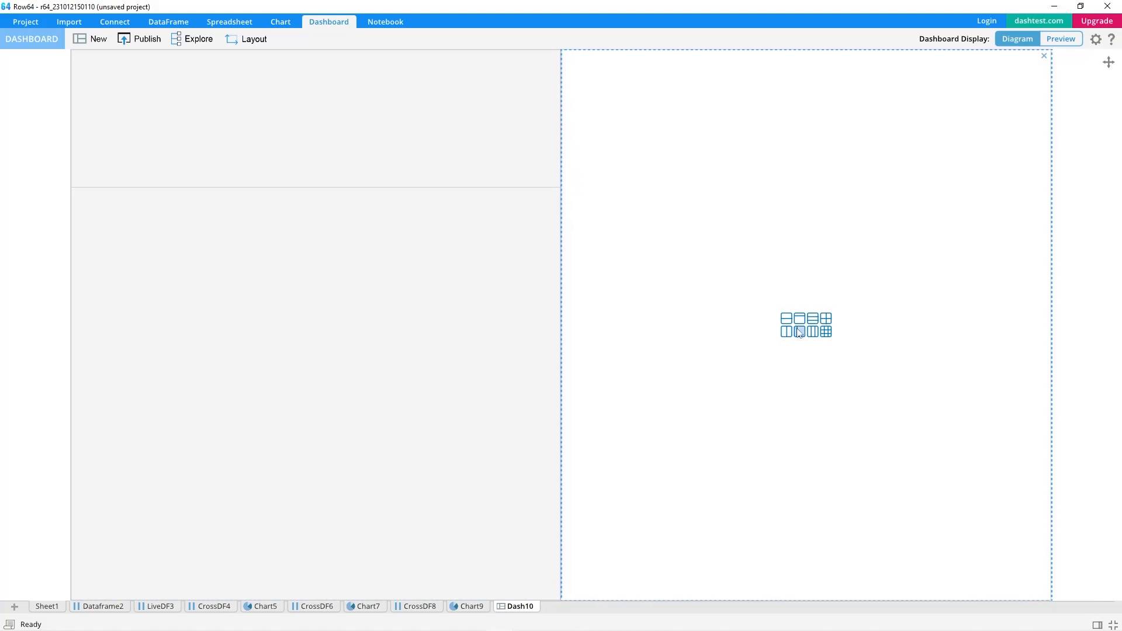
pyautogui.click(787, 318)
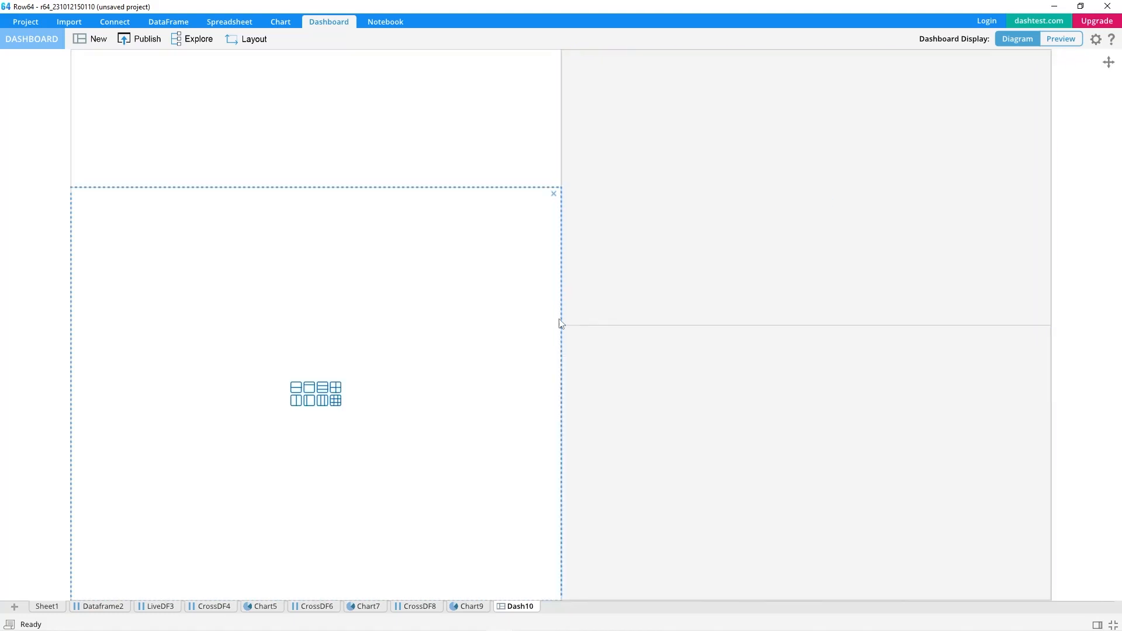
pyautogui.moveTo(562, 324); pyautogui.dragTo(637, 320)
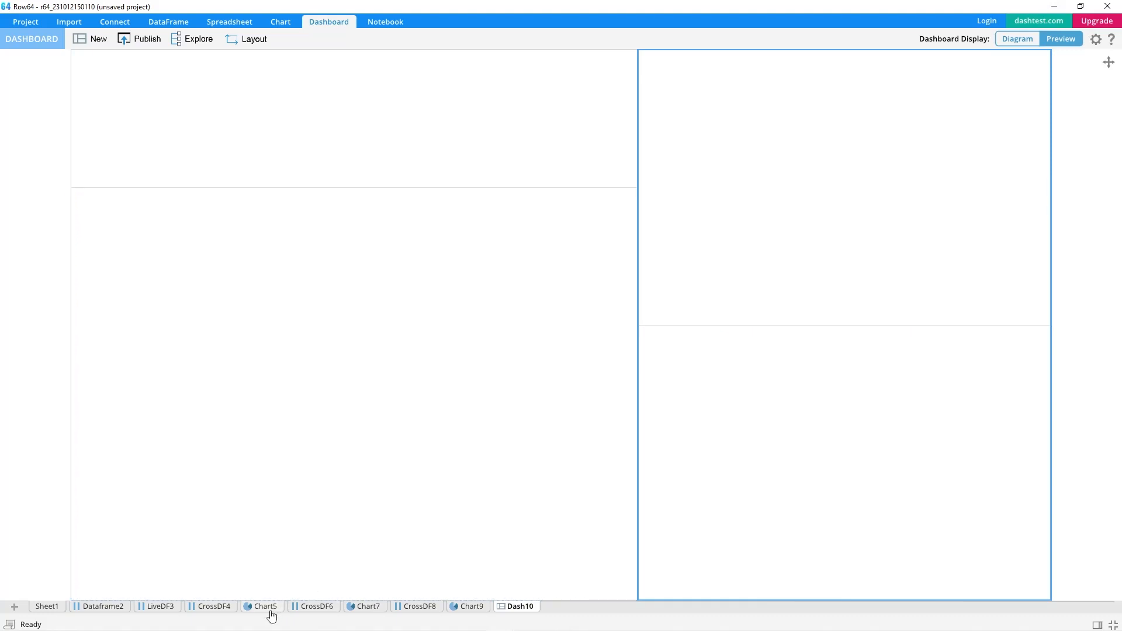
# Place Chart5 in the lower-left pane, Chart7 in the upper-right and Chart9 in the lower-right, and resize the dashboard to test the layout
pyautogui.moveTo(267, 610); pyautogui.dragTo(316, 430)
pyautogui.moveTo(386, 608); pyautogui.dragTo(770, 236)
pyautogui.moveTo(466, 611); pyautogui.dragTo(786, 445)
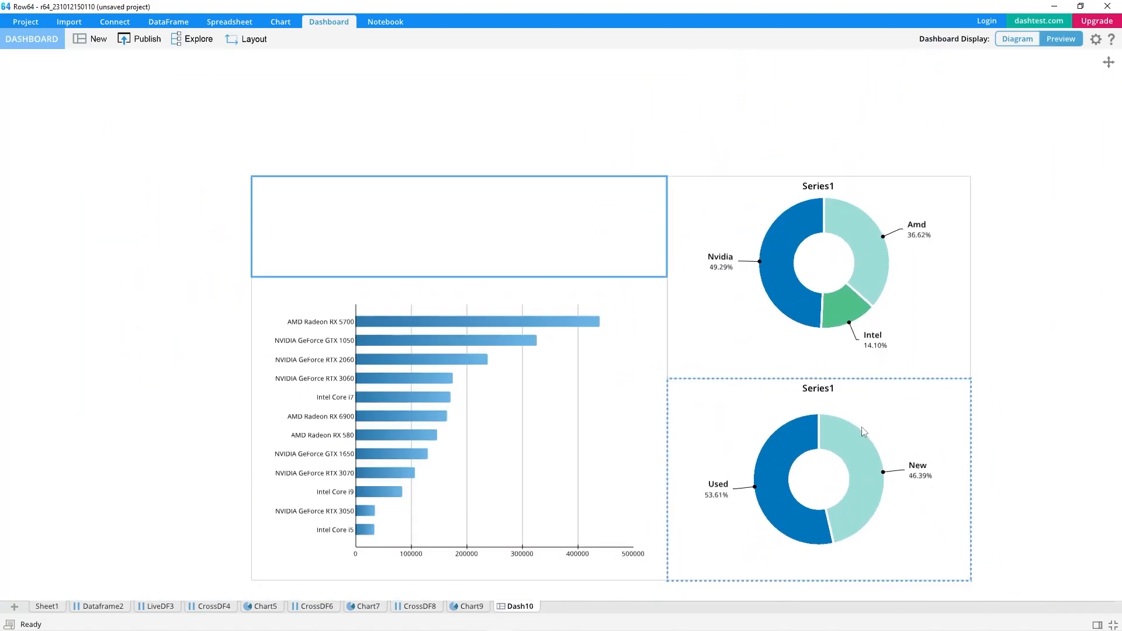
pyautogui.moveTo(949, 554); pyautogui.dragTo(882, 535)
# Make the empty header pane's size Fixed and resize the dashboard to test how it behaves
pyautogui.click(515, 197)
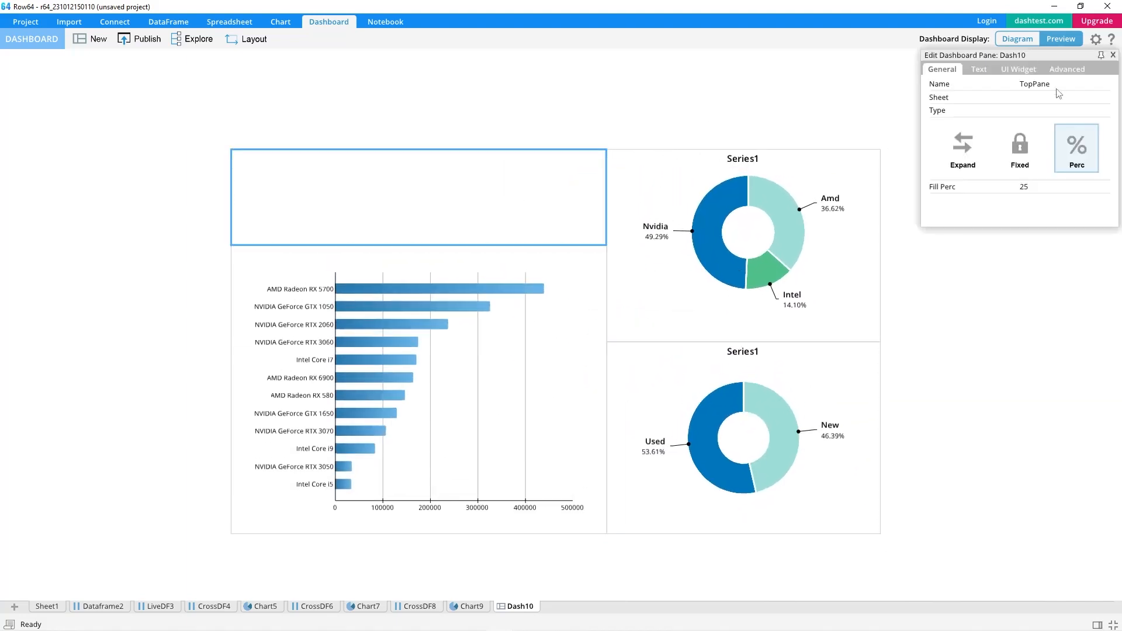
pyautogui.click(1021, 153)
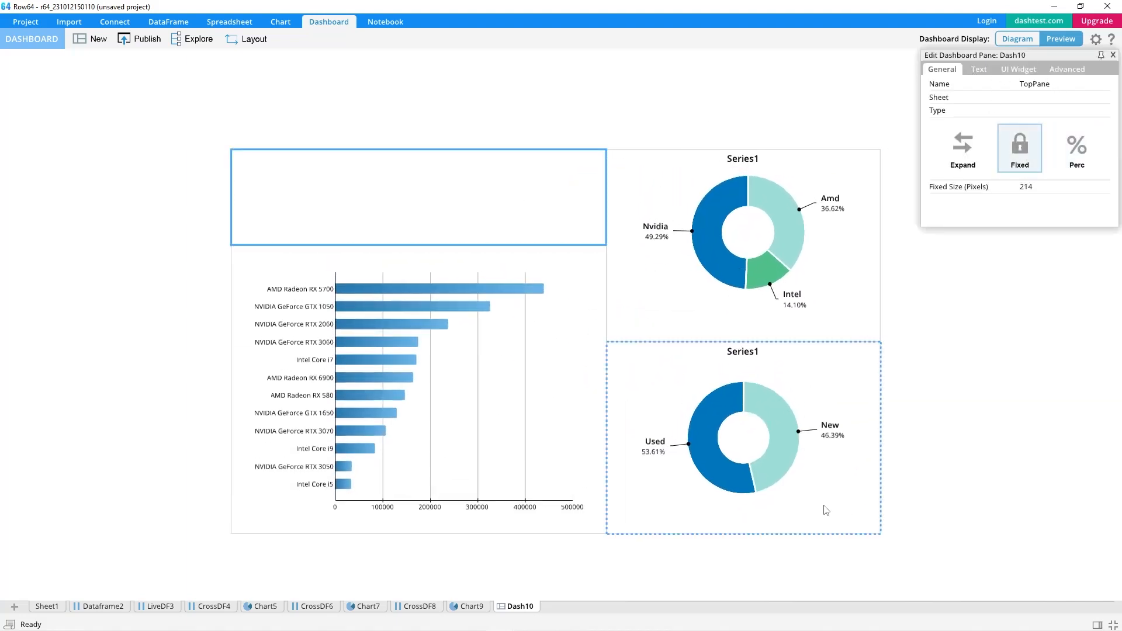
pyautogui.moveTo(882, 539); pyautogui.dragTo(748, 516)
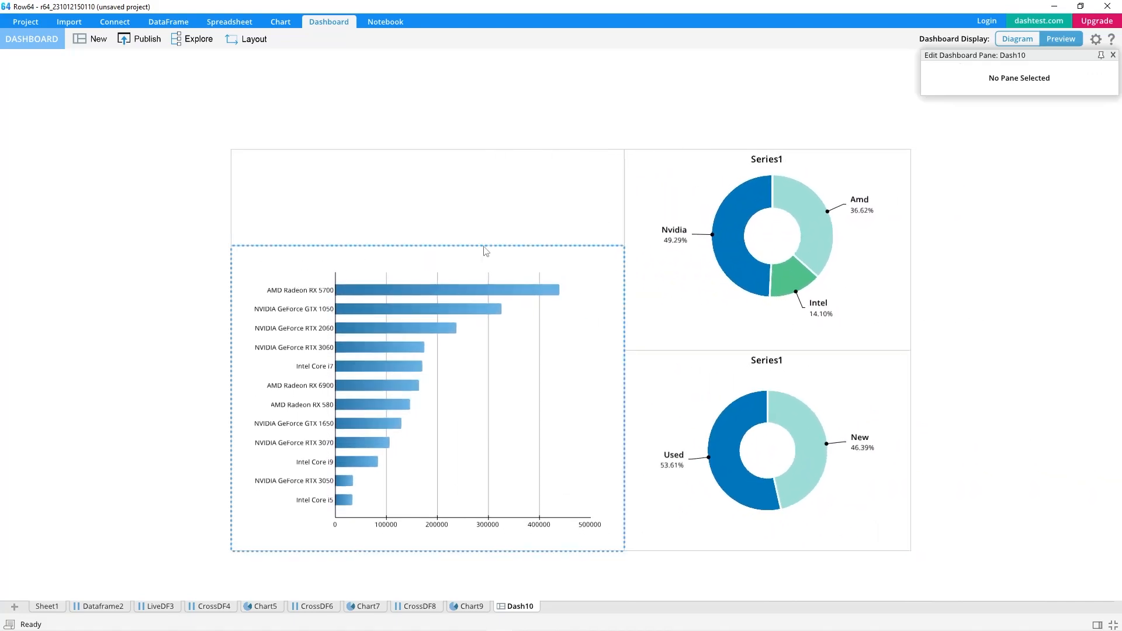
# Set the header pane's fixed size to 150 pixels, close the pane settings and resize the dashboard to check it
pyautogui.click(485, 204)
pyautogui.click(1043, 188)
pyautogui.write('150')
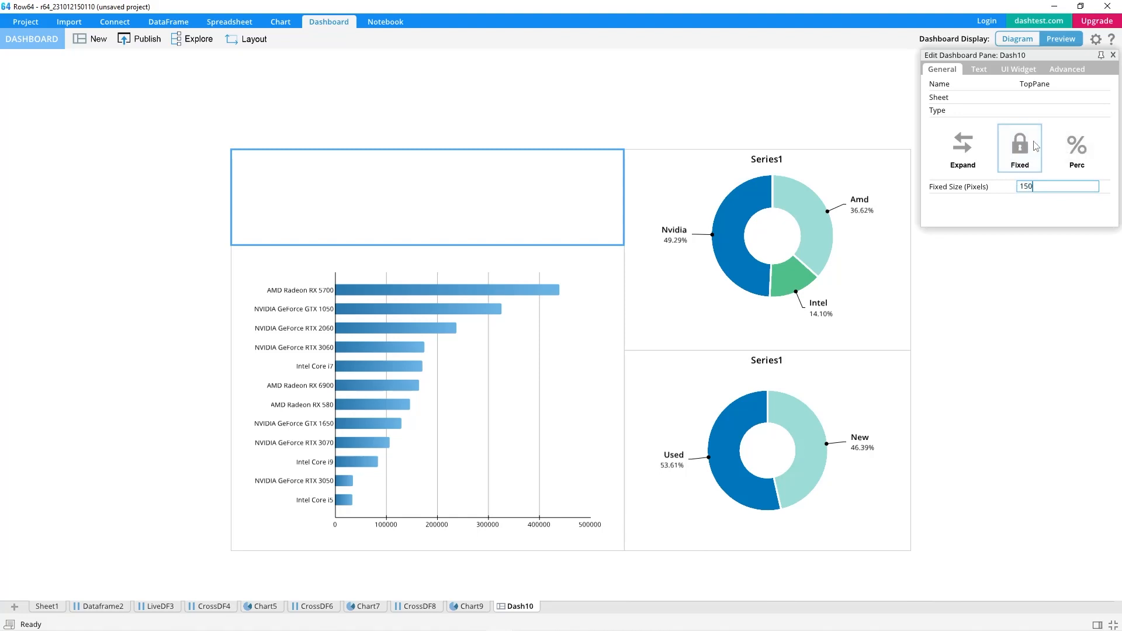
pyautogui.press('Return')
pyautogui.click(1112, 55)
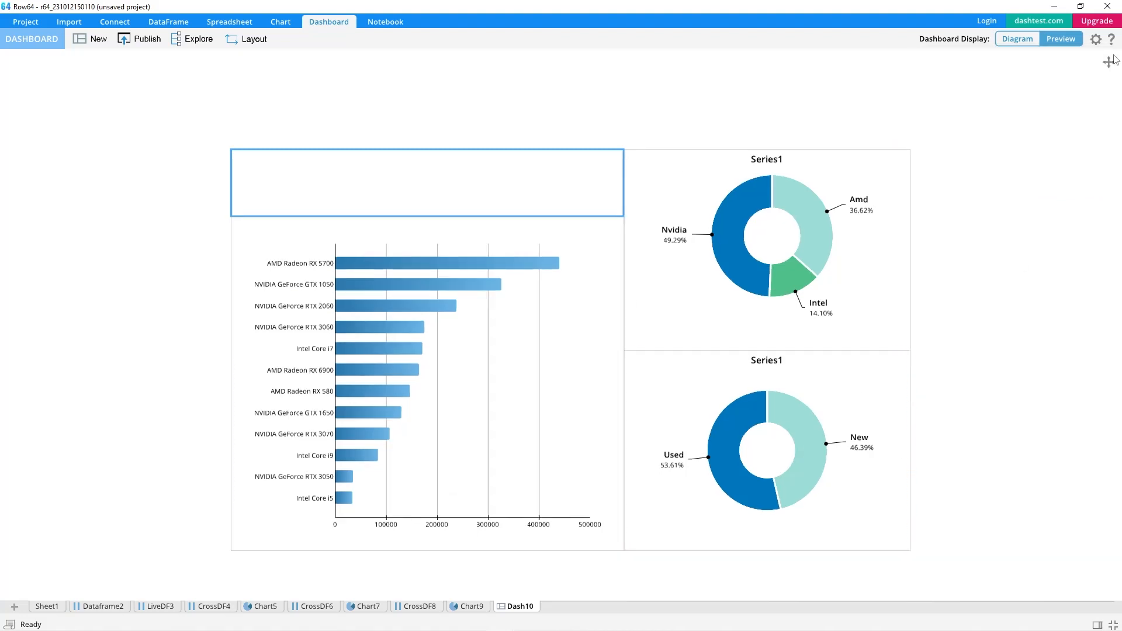
pyautogui.moveTo(911, 553); pyautogui.dragTo(964, 592)
# Switch to the formula reference document and examine the syntax of the GROUP and FILTER functions
pyautogui.moveTo(724, 383); pyautogui.dragTo(675, 371)
pyautogui.scroll(-1, 542, 245)
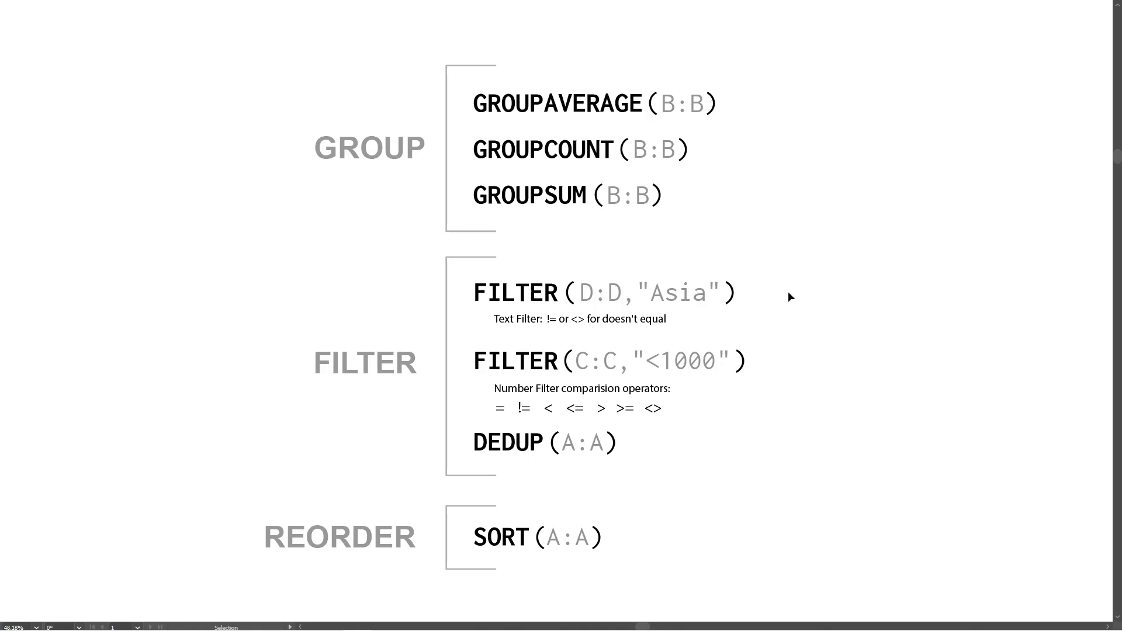
pyautogui.scroll(5, 556, 104)
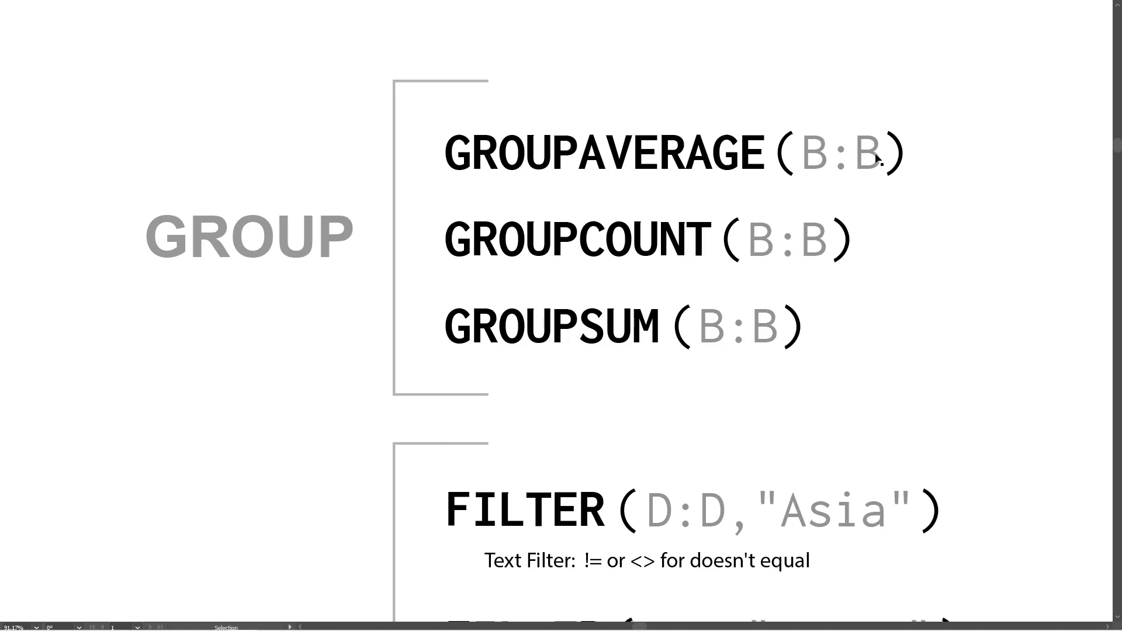
pyautogui.moveTo(810, 481); pyautogui.dragTo(792, 165)
pyautogui.moveTo(722, 321); pyautogui.dragTo(741, 323)
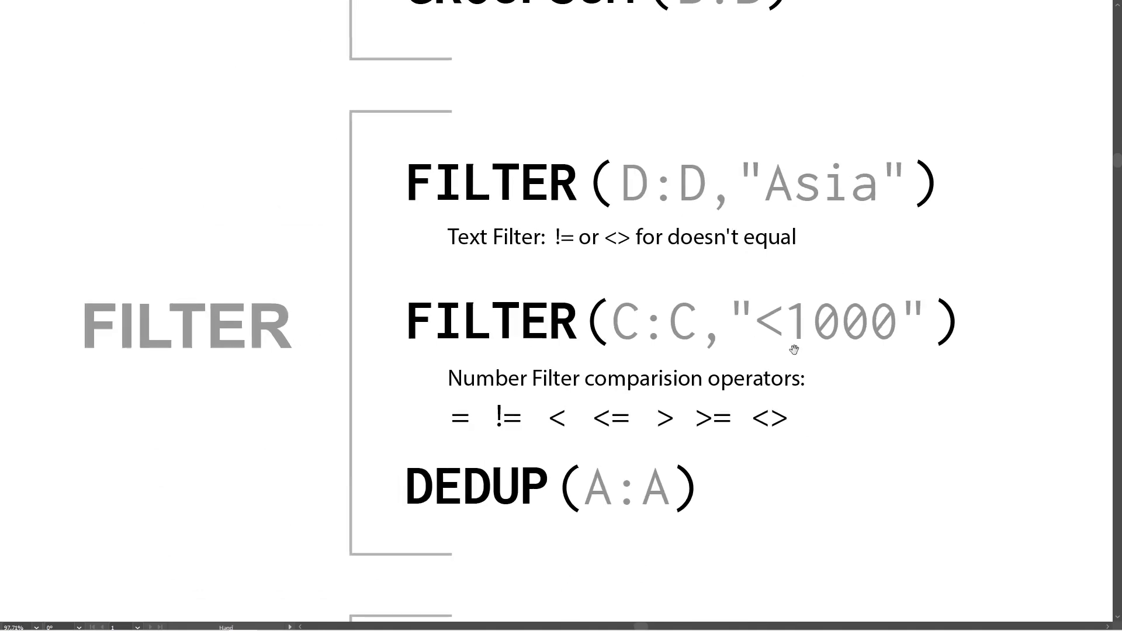